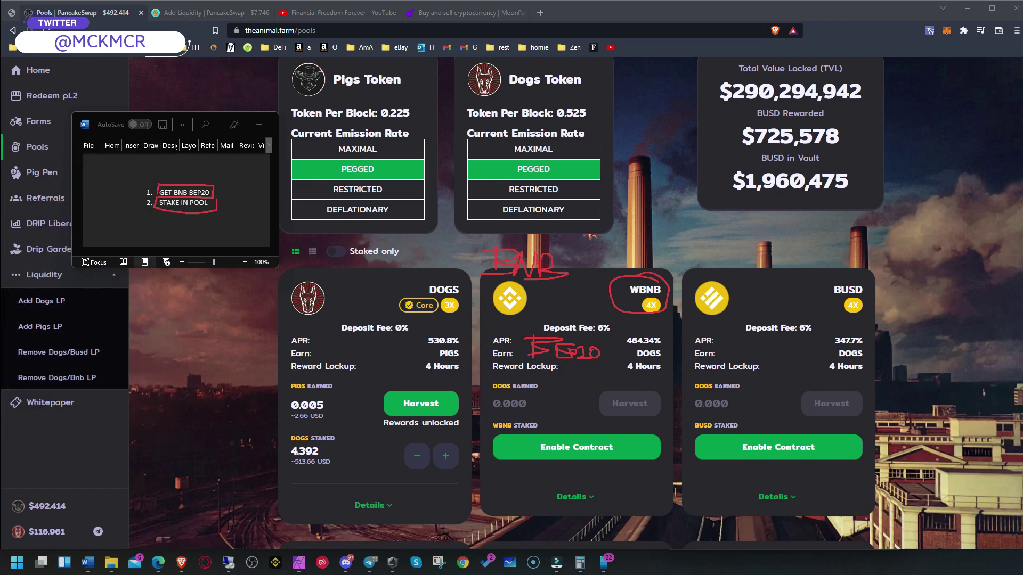
Mark the WBNB pool, then bring up the mirrored phone, unlock it and centre its window.
mouse_move(540, 243)
left_mouse_down()
mouse_move(703, 249)
mouse_move(650, 376)
mouse_move(448, 272)
mouse_move(554, 248)
left_mouse_up()
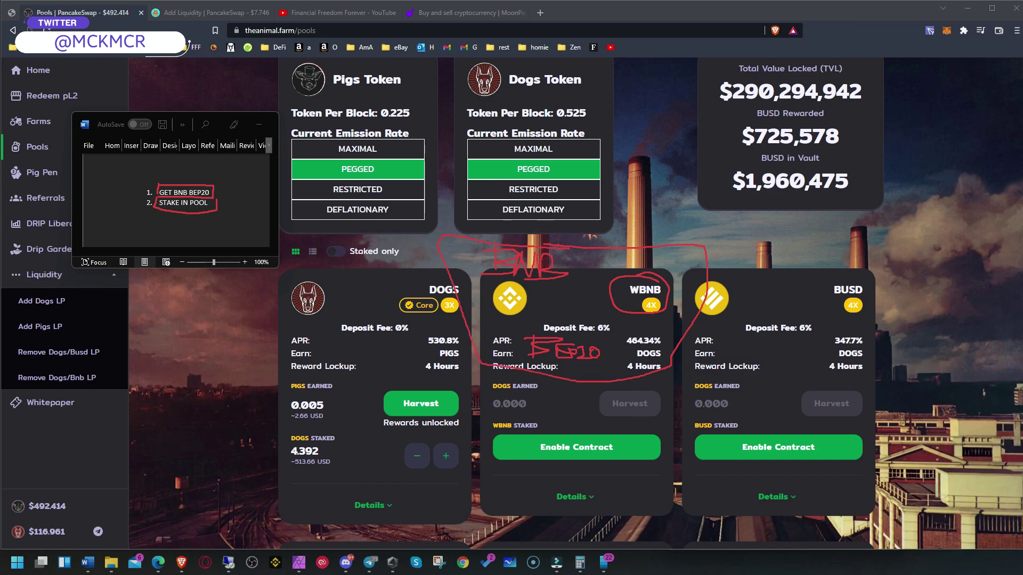
key("Escape")
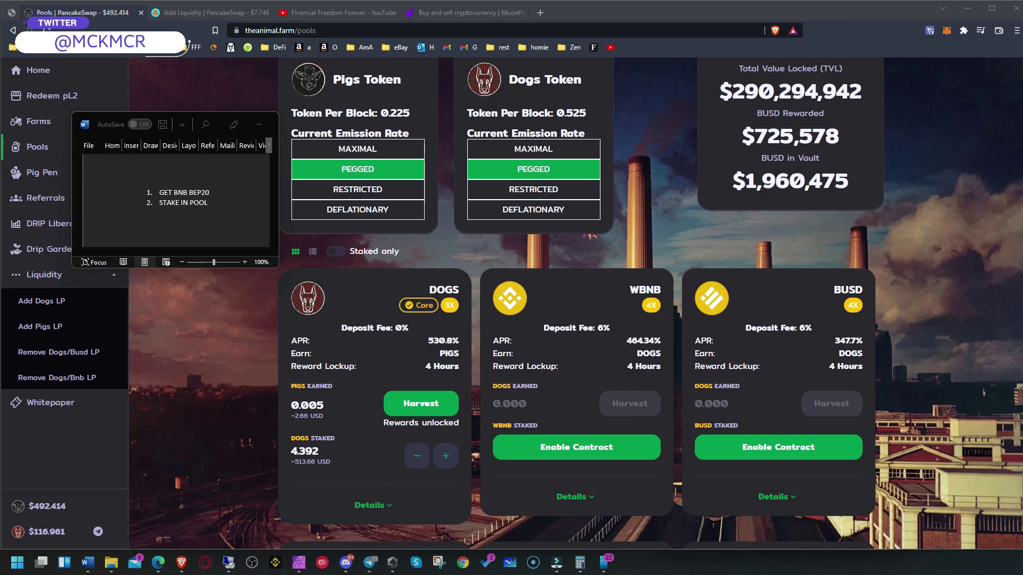
mouse_move(605, 566)
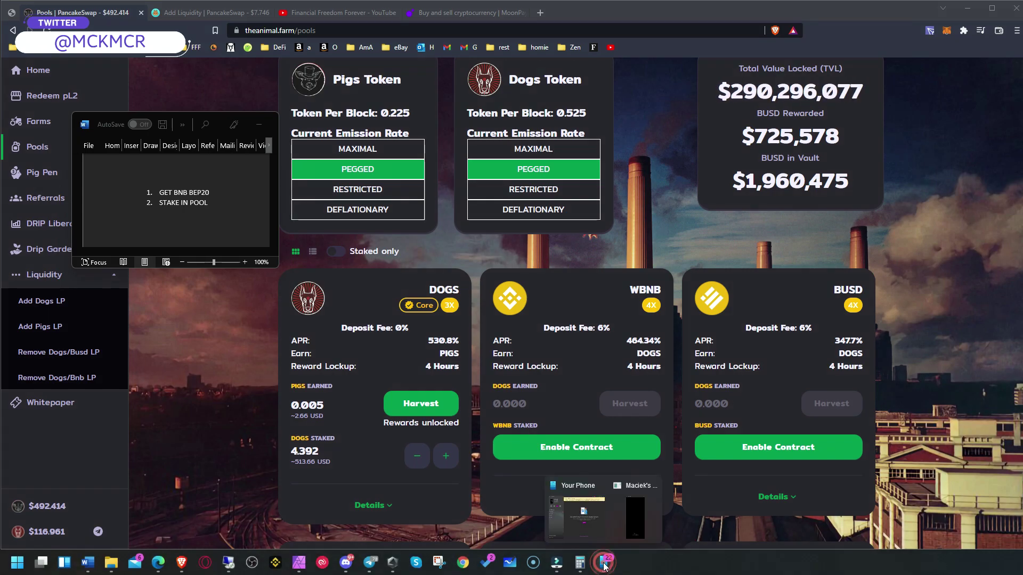
left_click(638, 532)
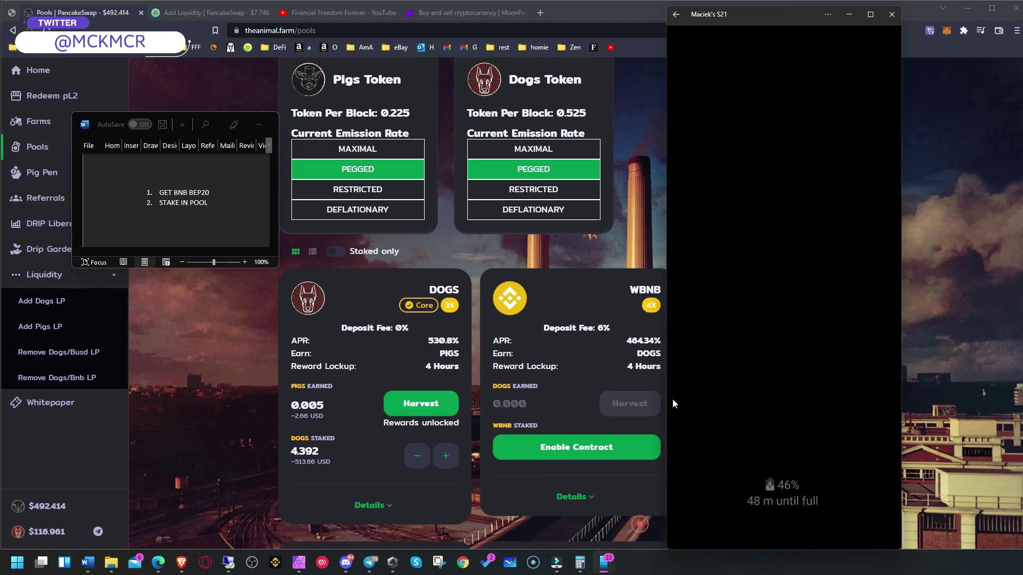
left_click(756, 300)
left_click(764, 399)
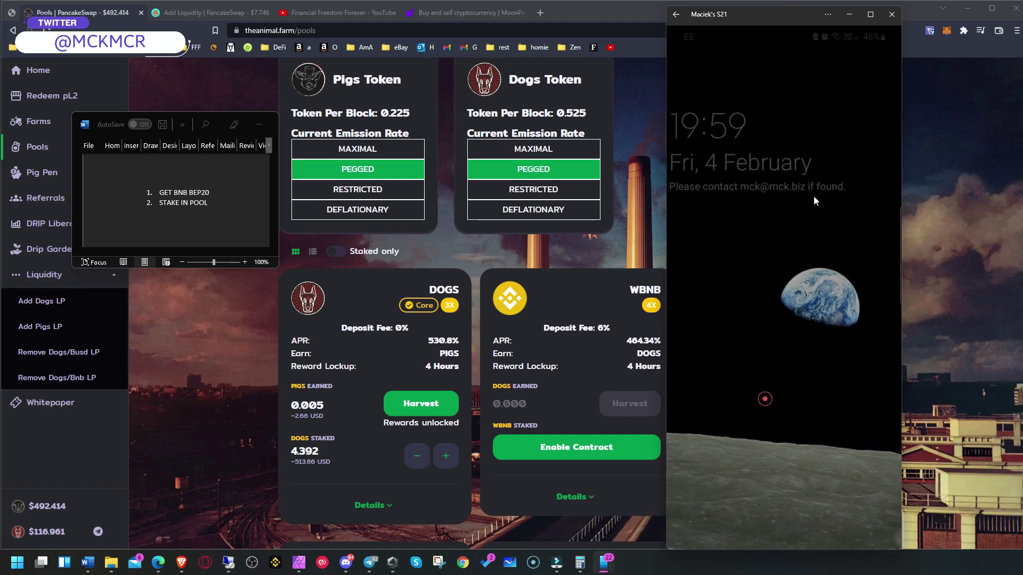
mouse_move(814, 196)
left_mouse_down()
mouse_move(783, 400)
mouse_move(843, 384)
left_mouse_up()
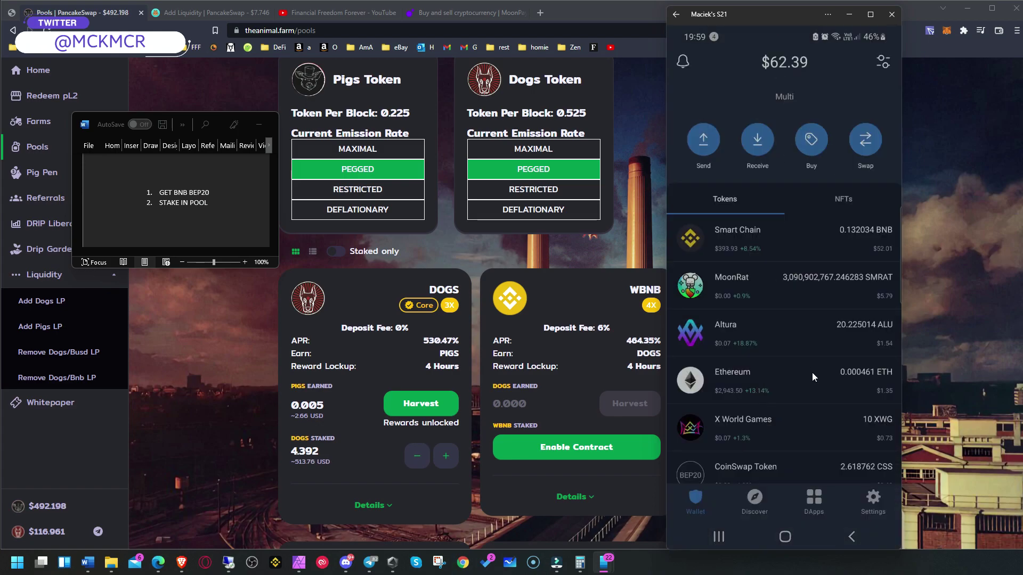
left_click_drag(761, 23, 478, 33)
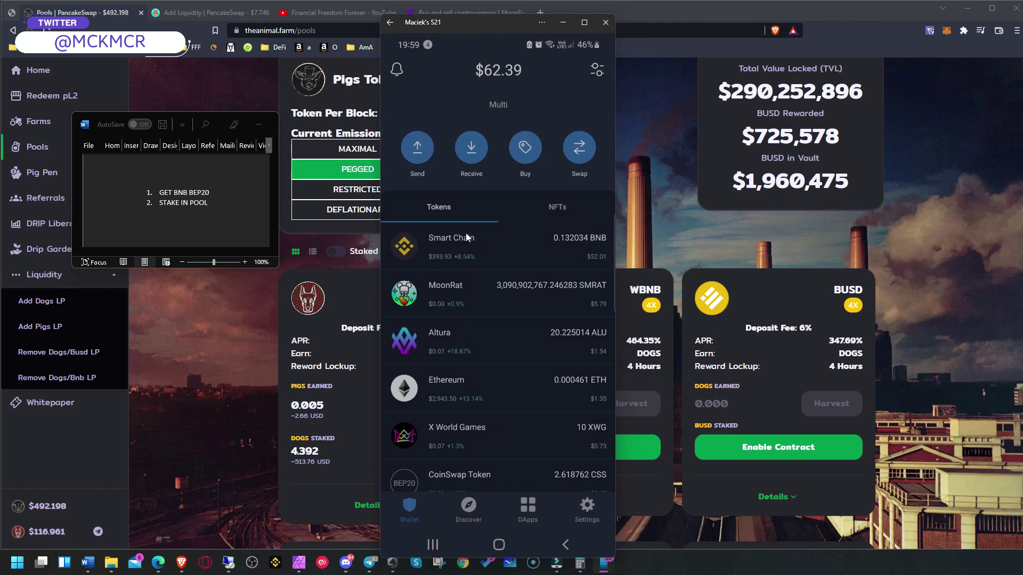
Go to theanimal.farm in Trust Wallet's DApp browser.
left_click(529, 511)
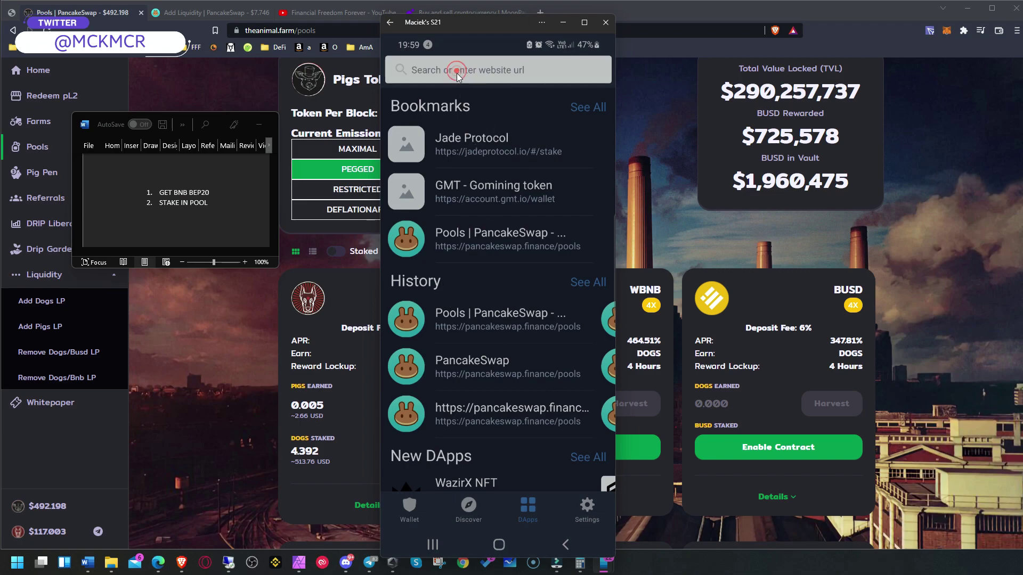
left_click(437, 71)
type("ththean")
type("imal.farm/pools")
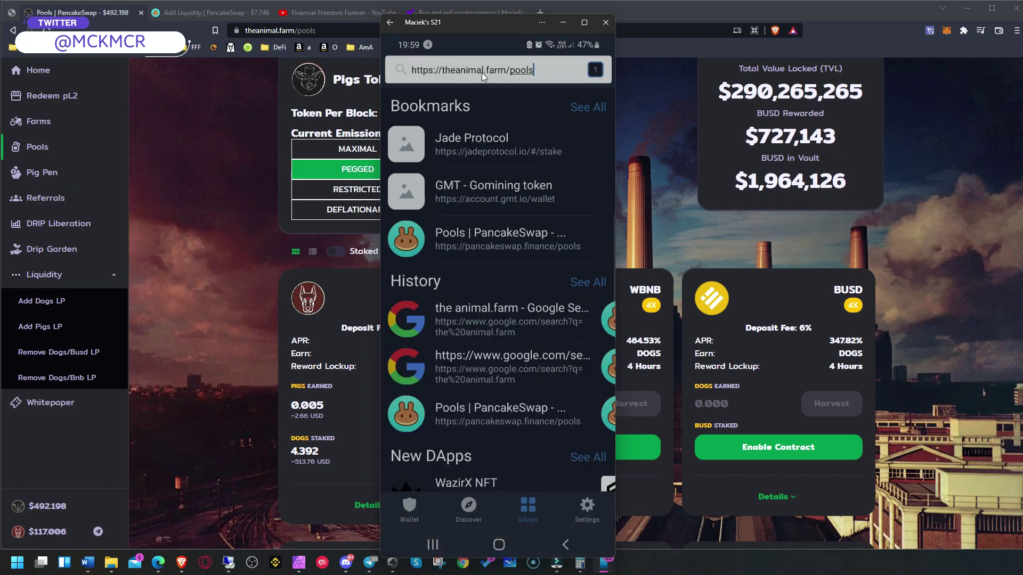
key("Return")
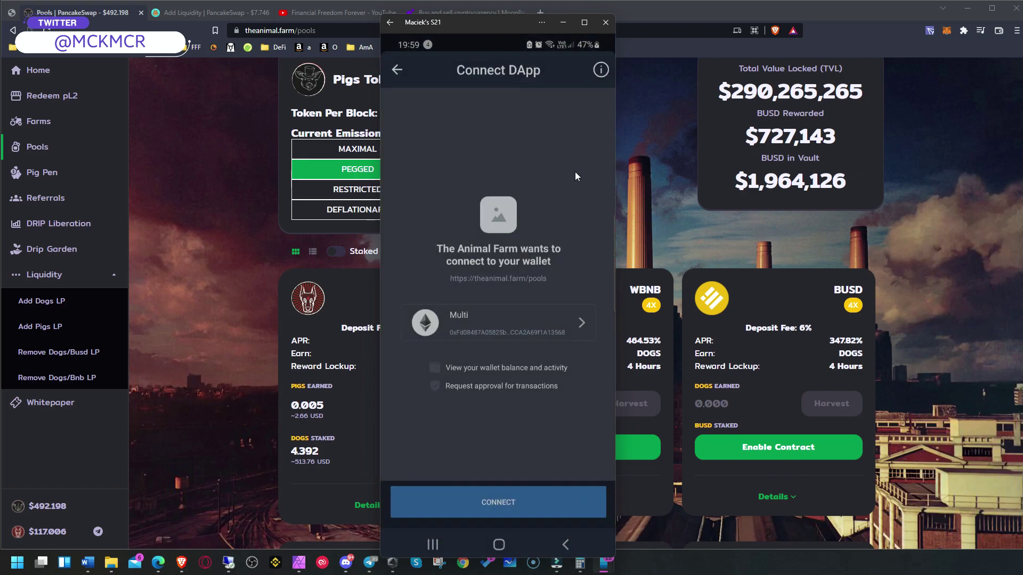
Approve The Animal Farm connection on Smart Chain and close the site to the Bookmarks list.
left_click(488, 503)
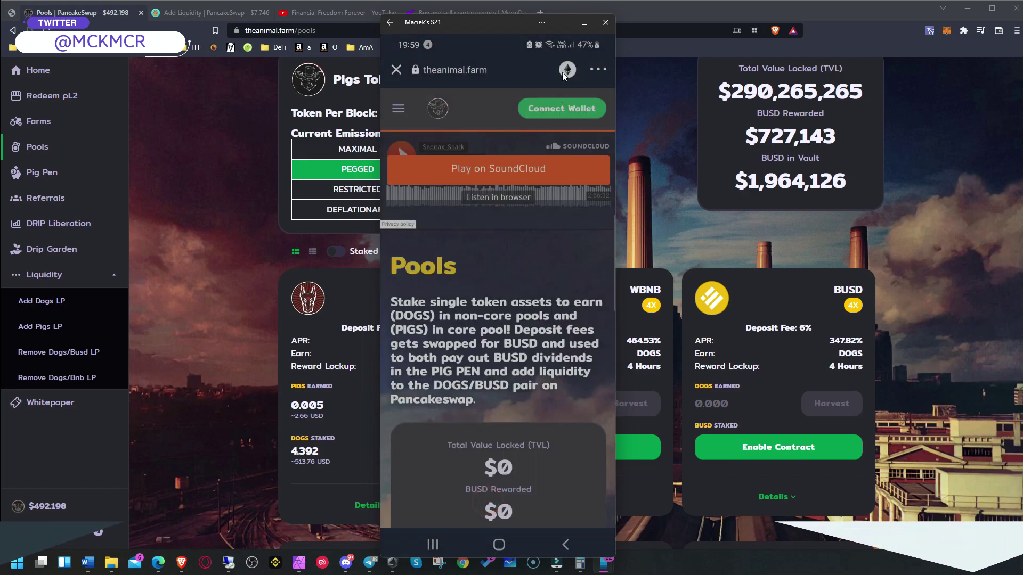
left_click(561, 72)
left_click(461, 109)
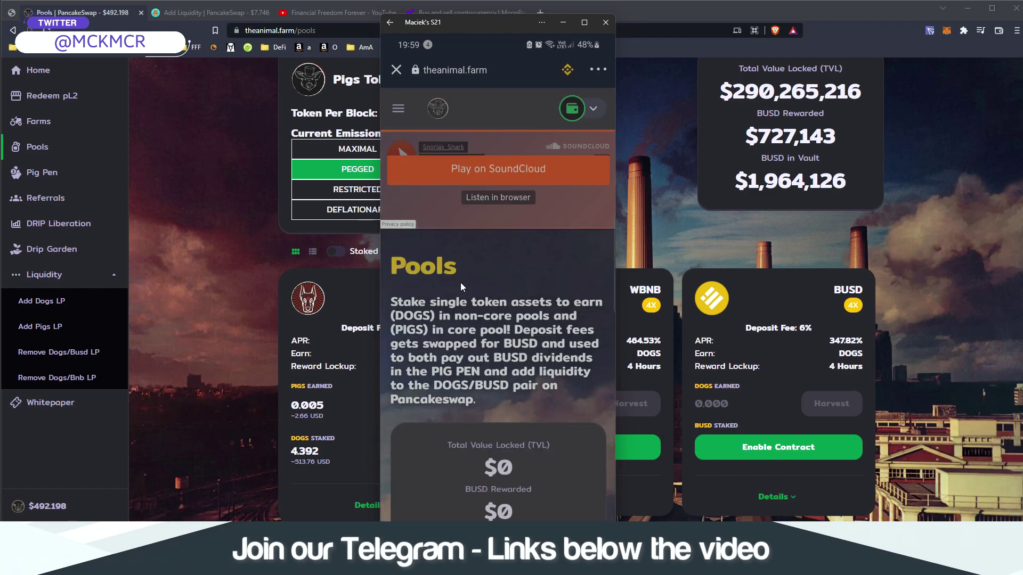
left_click(397, 70)
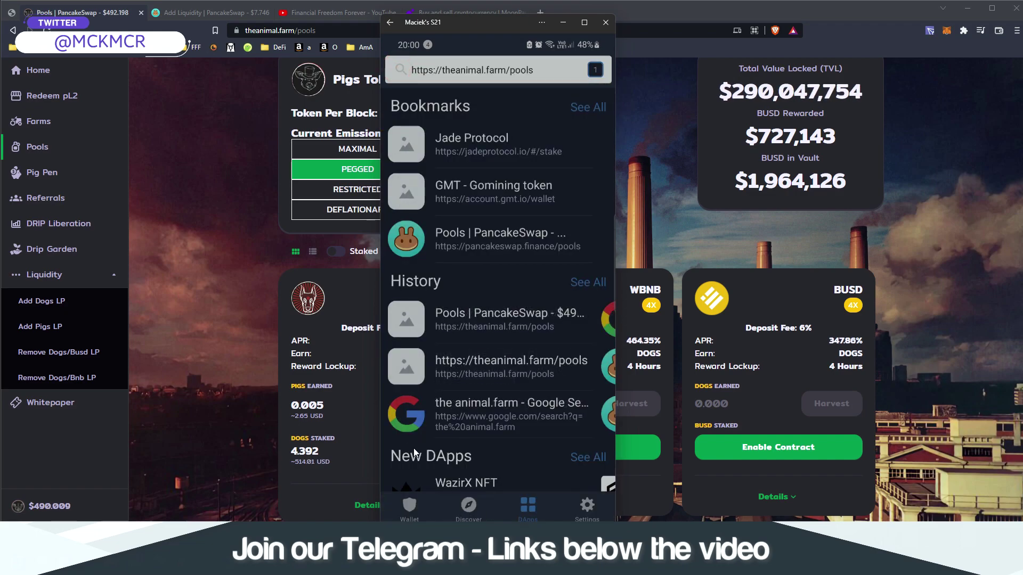
Start buying Smart Chain BNB from the wallet, keeping MoonPay as provider.
left_click(409, 505)
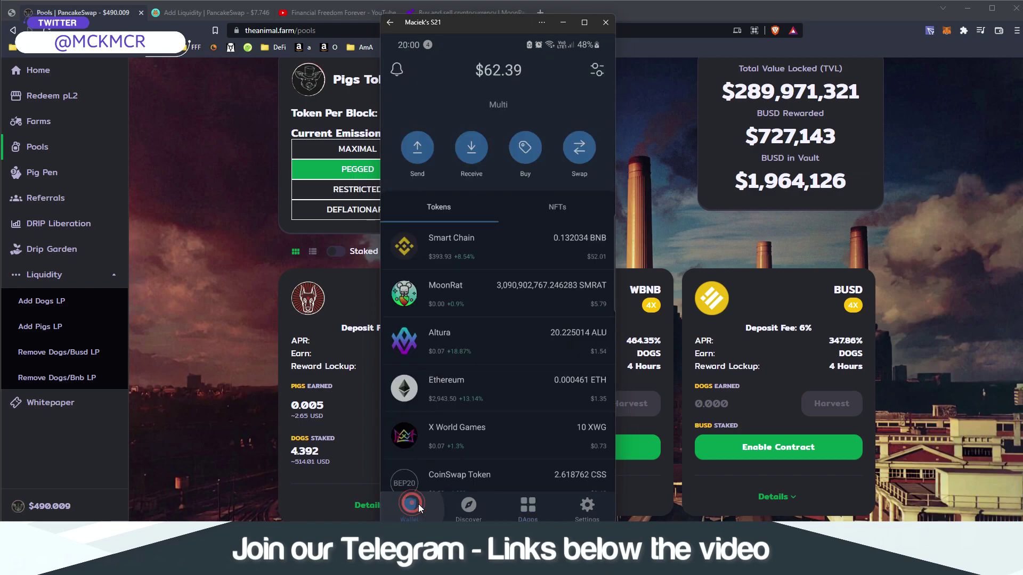
left_click(525, 153)
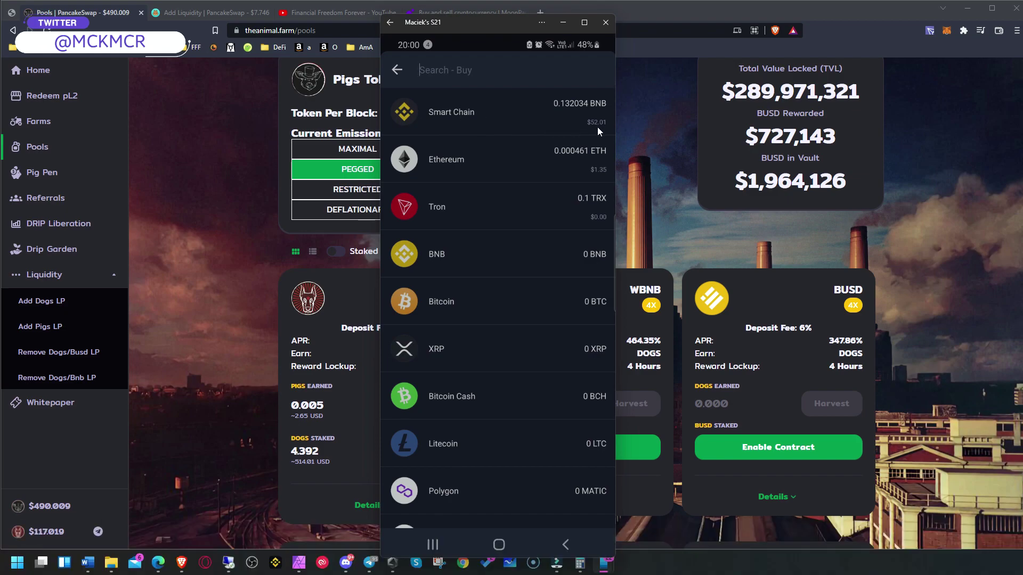
left_click(472, 107)
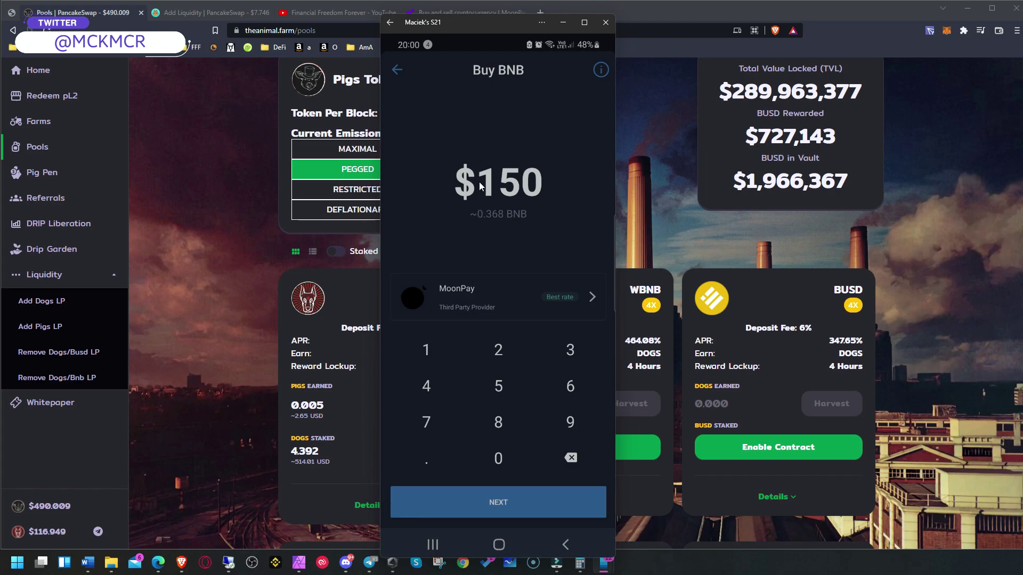
left_click(463, 291)
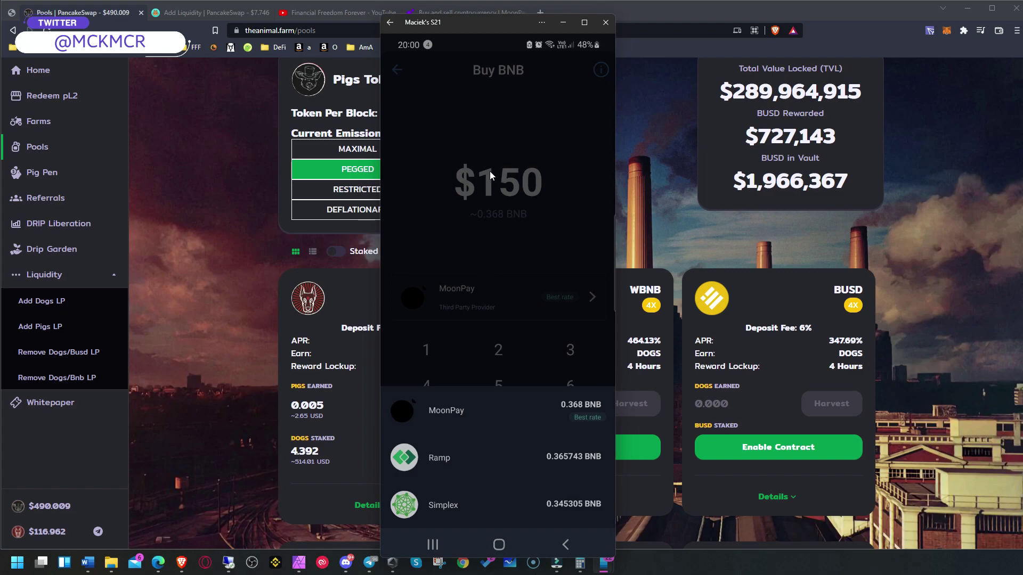
left_click(491, 408)
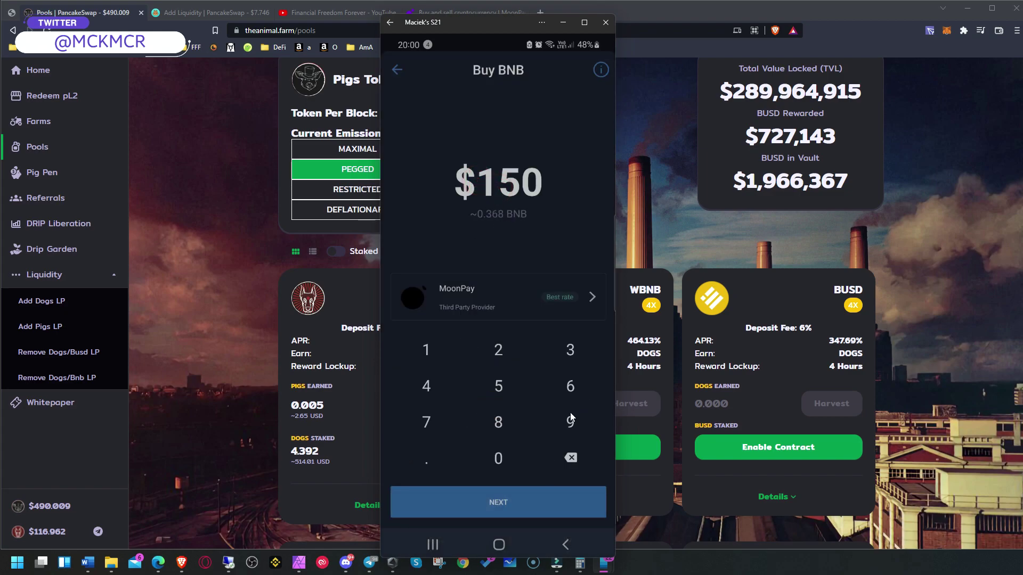
Change the purchase amount to $50, then back out of the MoonPay email page.
left_click(570, 457)
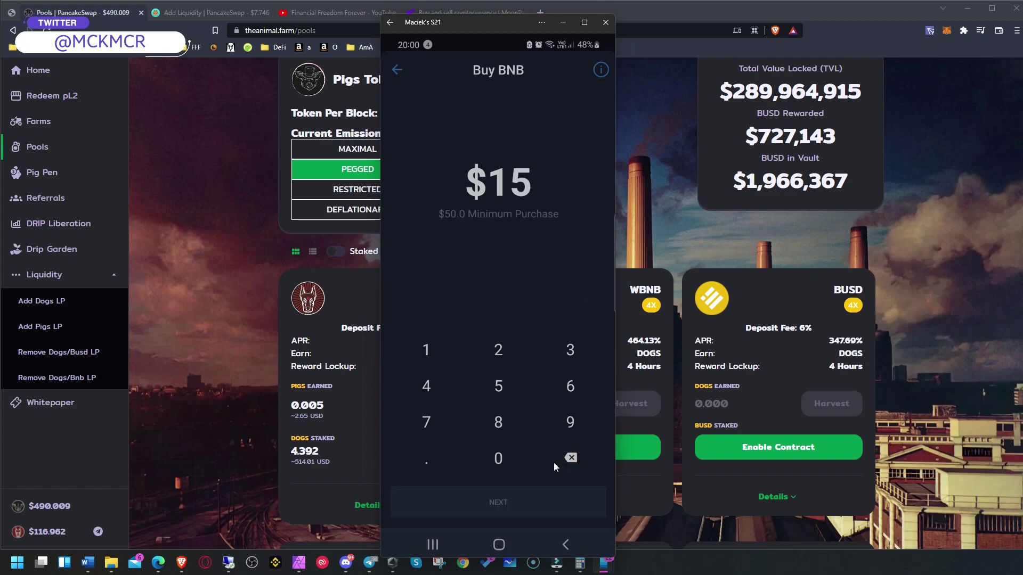
left_click(561, 458)
left_click(561, 458)
left_click(498, 386)
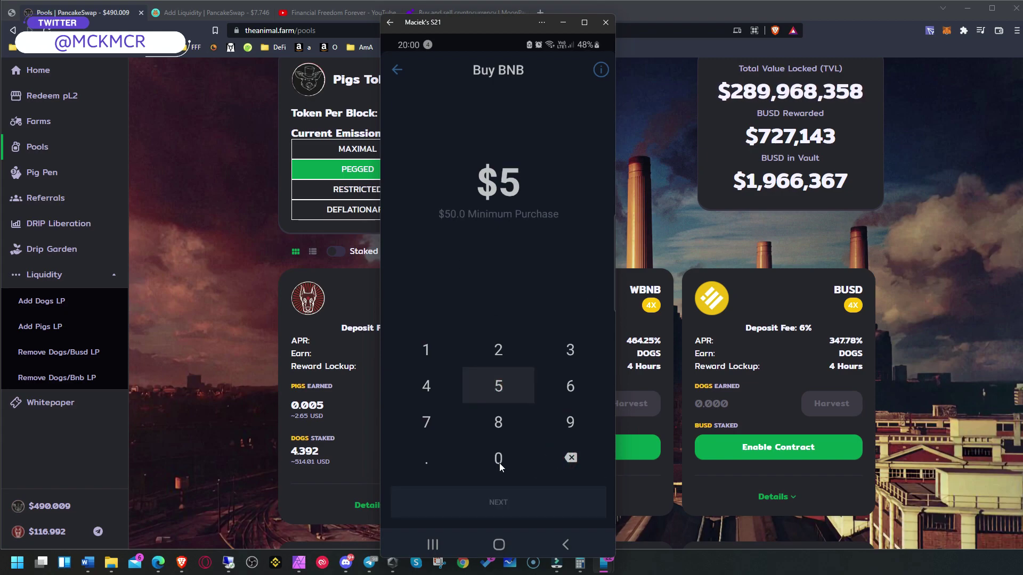
left_click(500, 461)
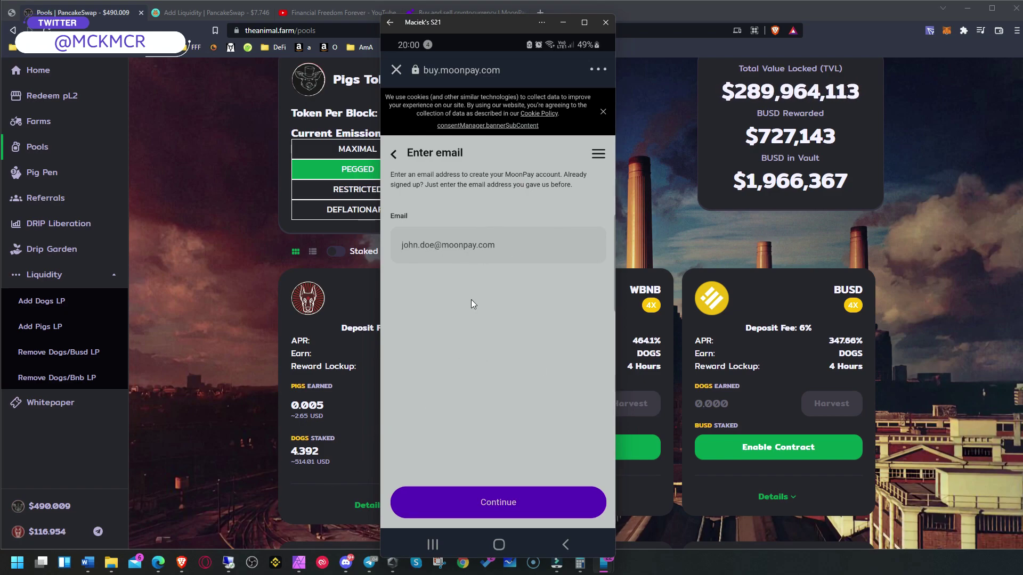
left_click(396, 70)
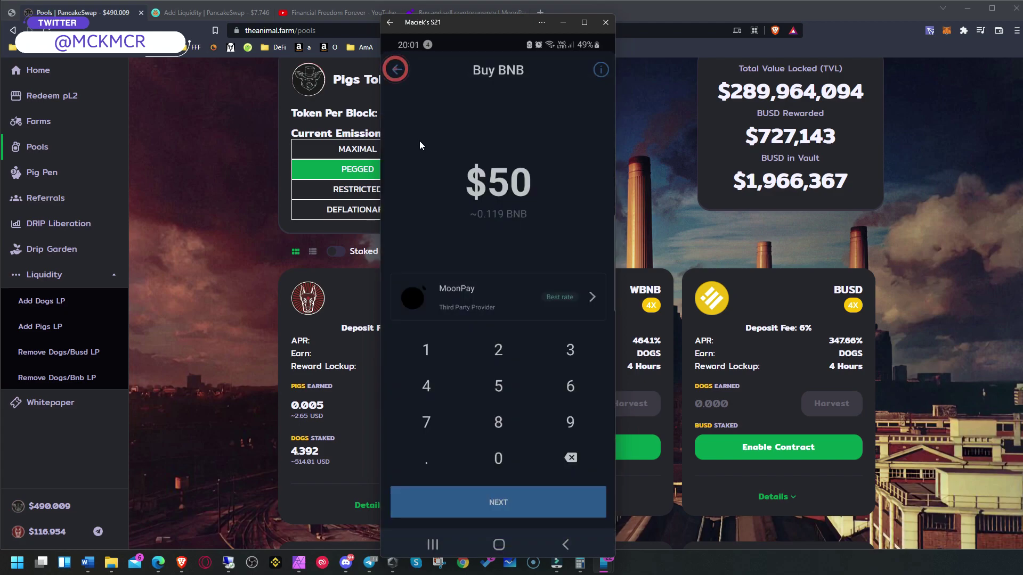
Choose BNB (BEP-20) on MoonPay's buy page and continue the £300 order to the wallet address step.
left_click(408, 21)
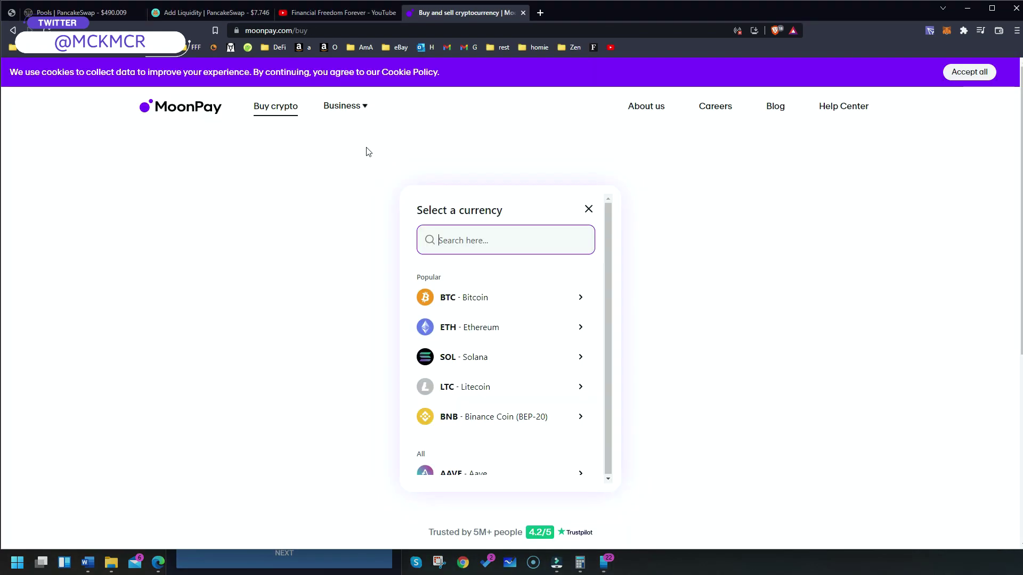
left_click(168, 108)
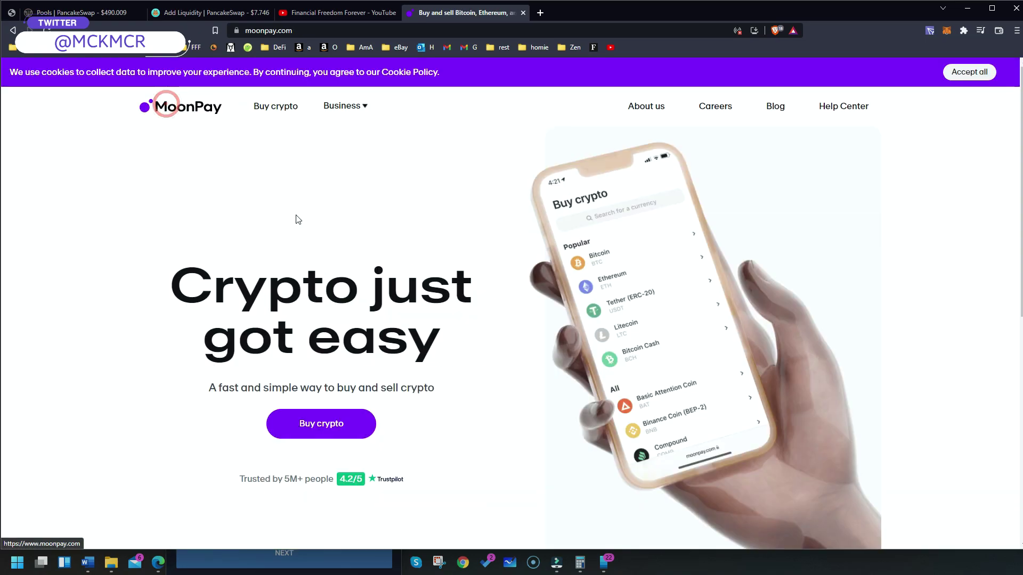
left_click(273, 108)
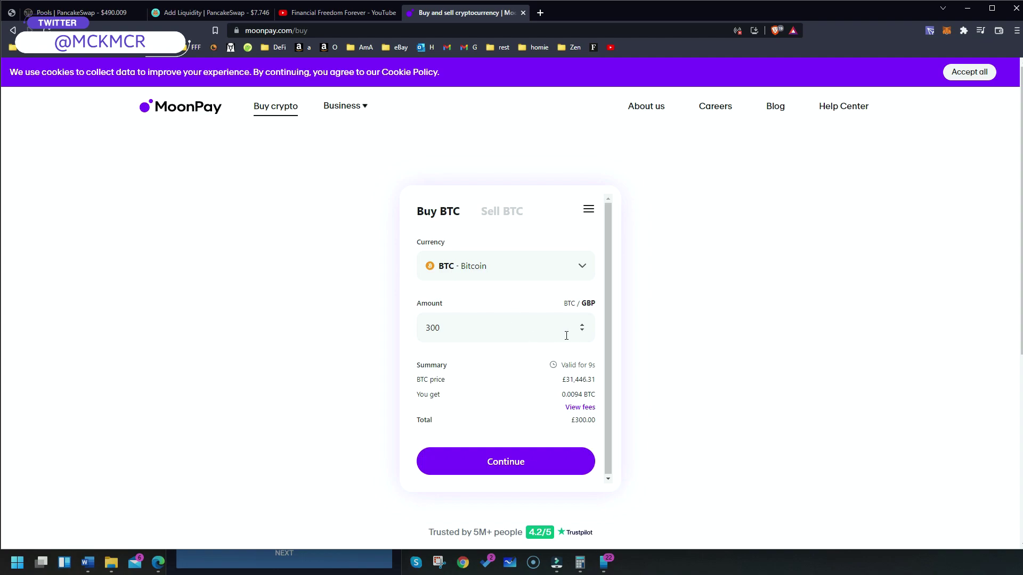
left_click(463, 267)
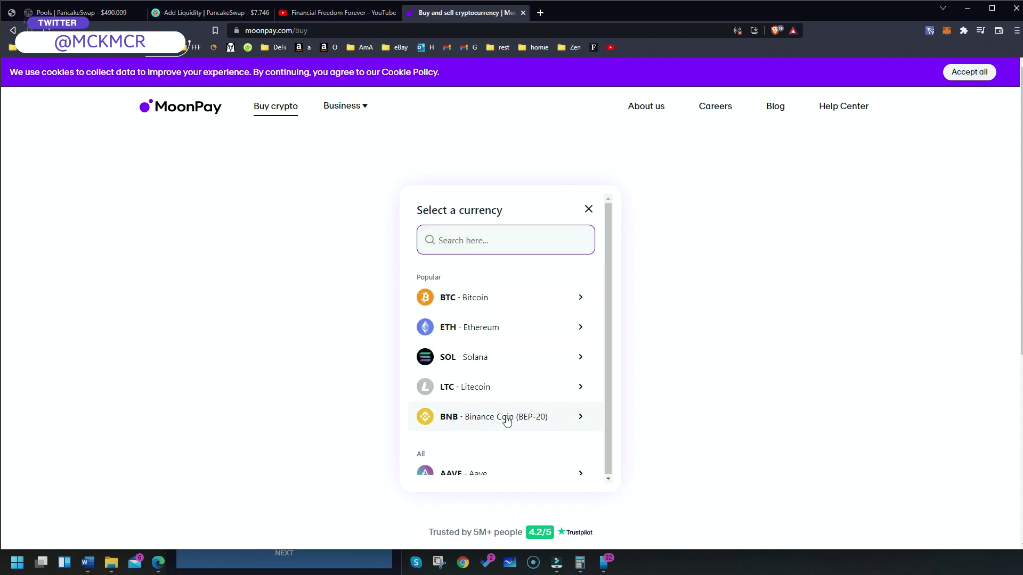
left_click(463, 418)
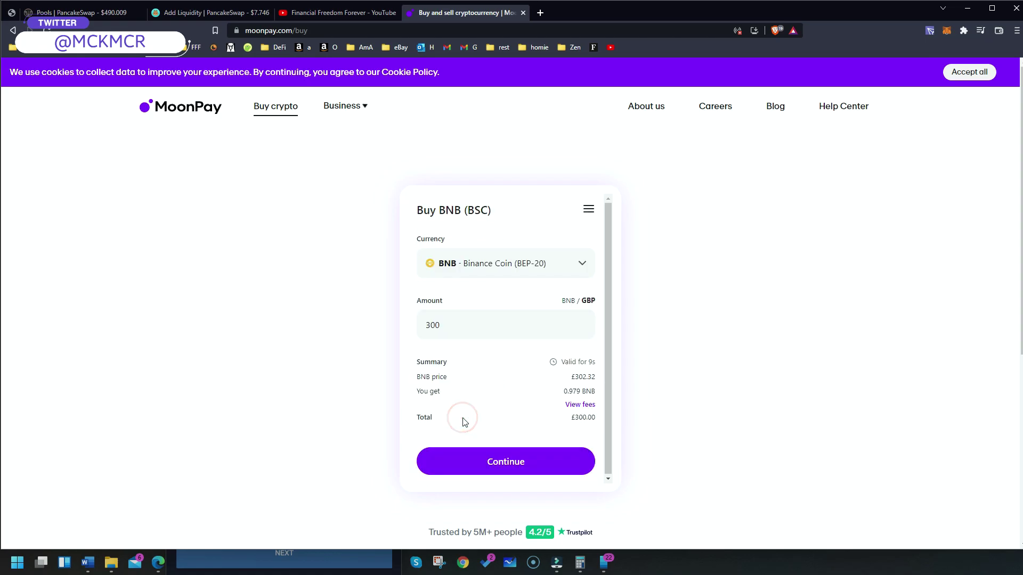
left_click(506, 462)
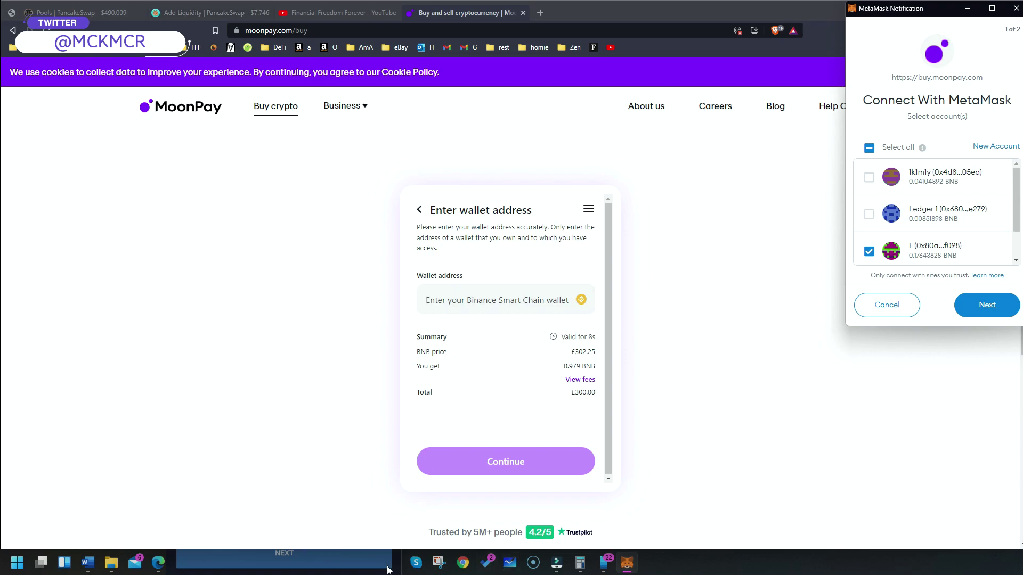
Close the phone's MoonPay and Buy BNB screens, returning to the wallet home.
left_click(335, 557)
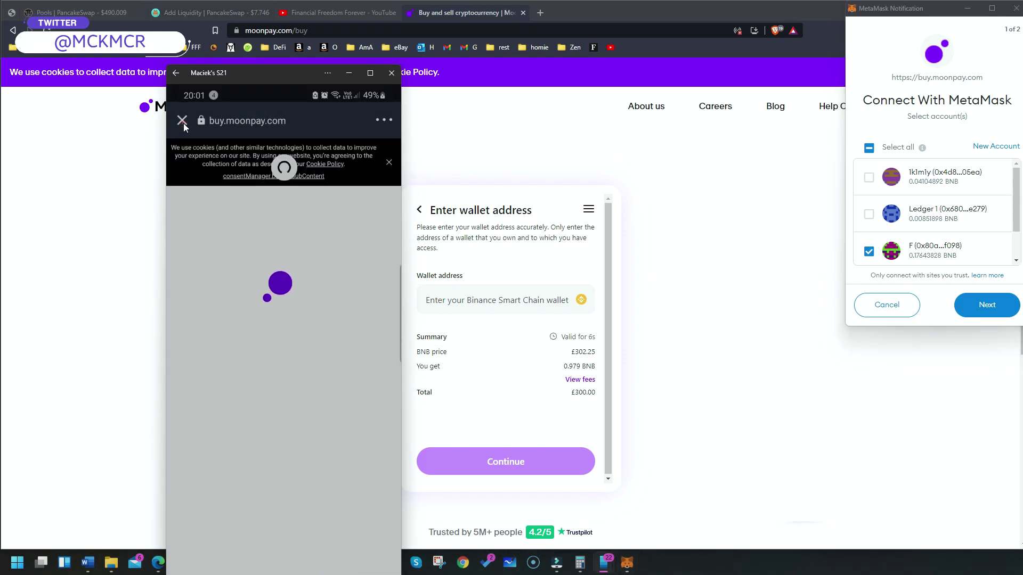
left_click(182, 122)
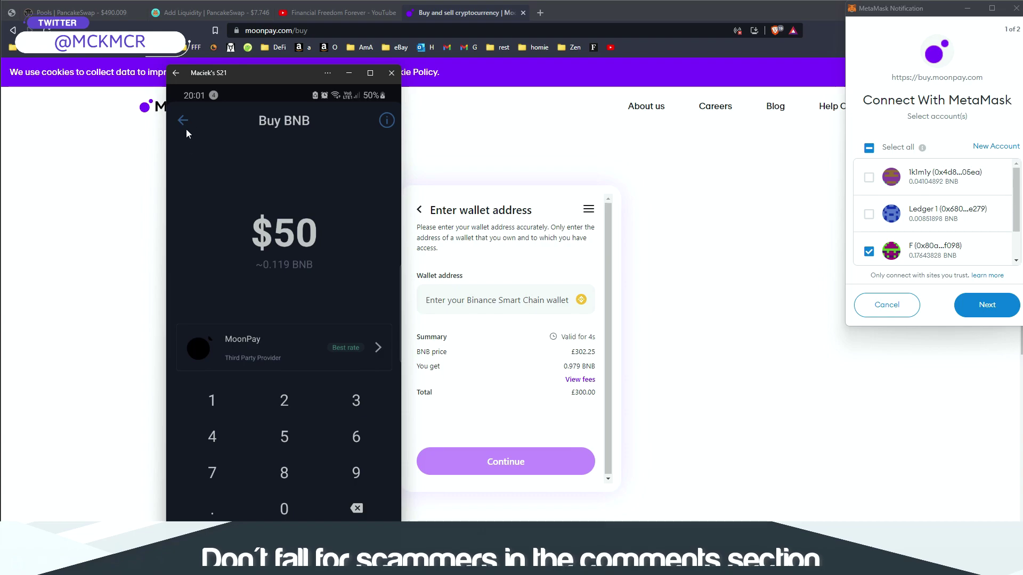
left_click(185, 122)
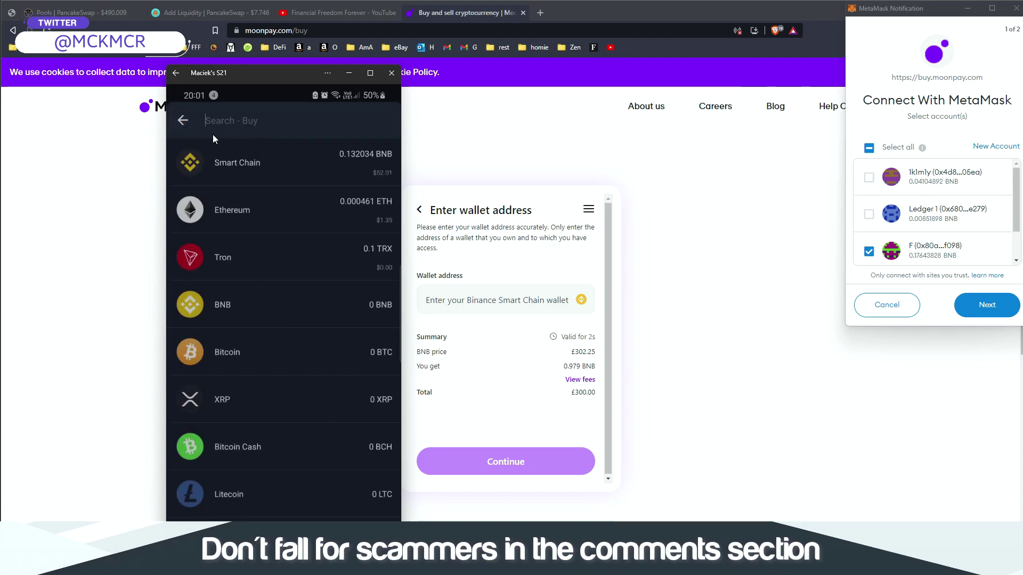
left_click(183, 121)
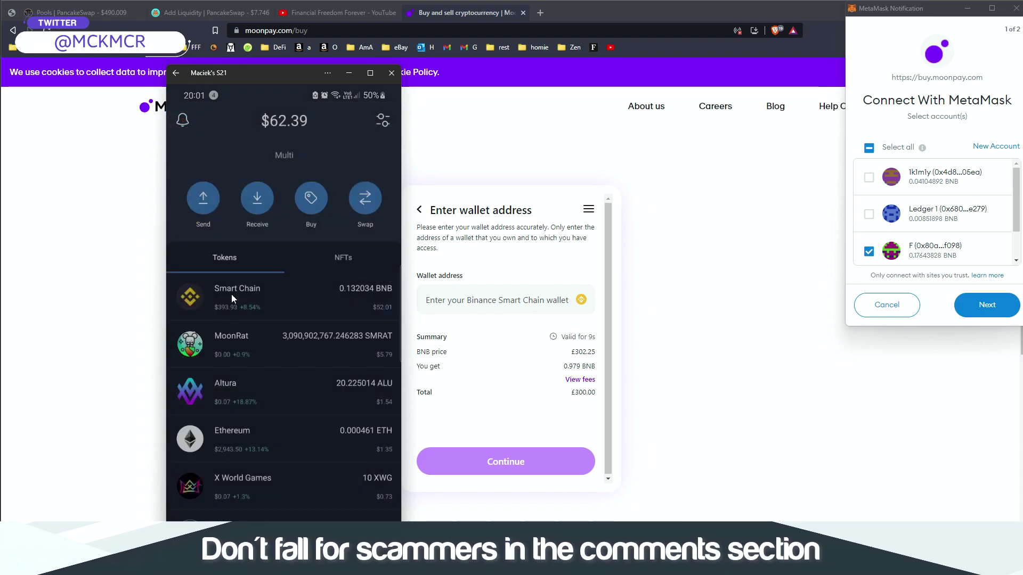
left_click_drag(271, 89, 270, 28)
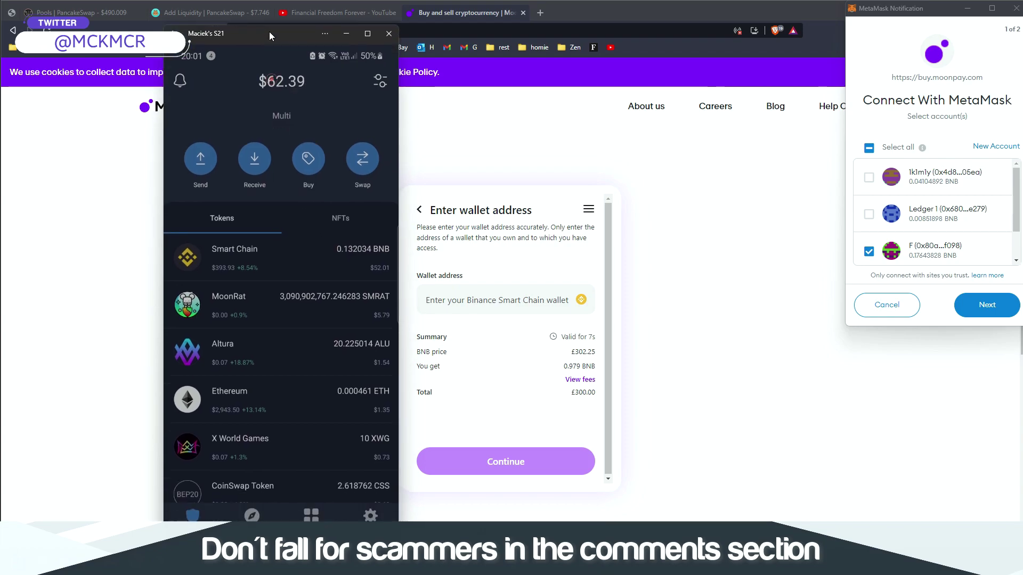
Open The Animal Farm Pools page from DApp history, look through it, and close it.
left_click(314, 496)
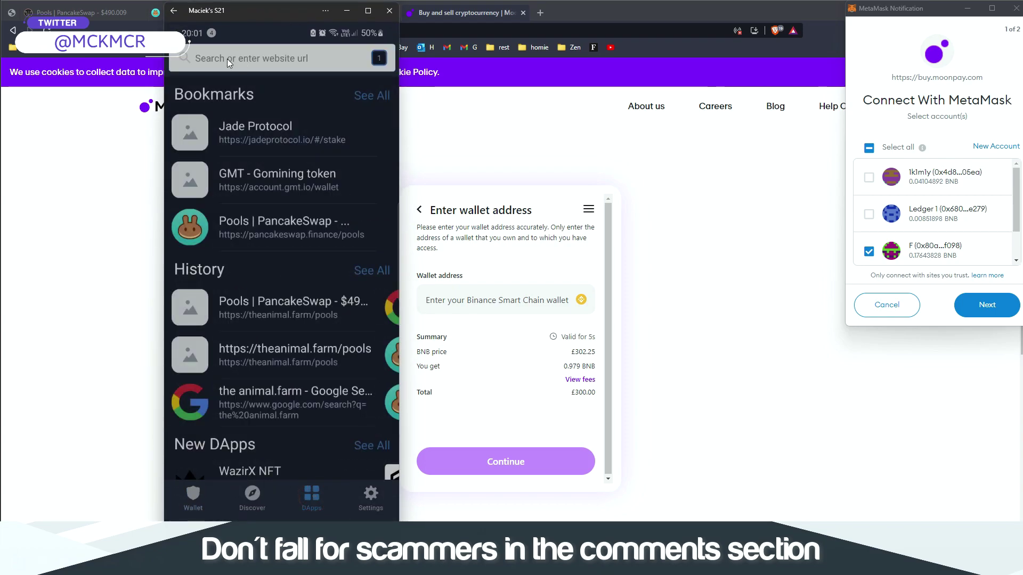
left_click(266, 312)
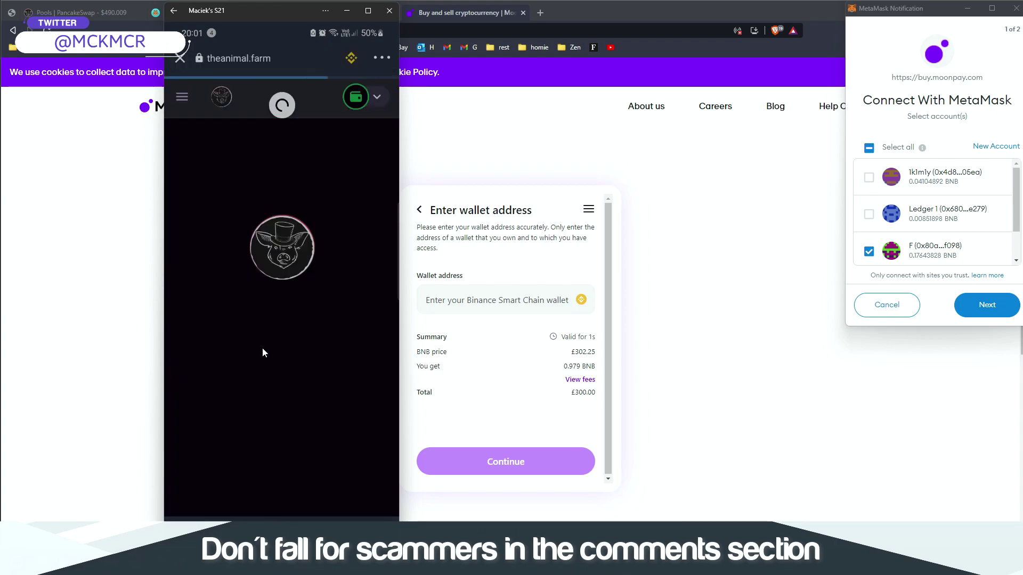
scroll(261, 378, "down", 2)
scroll(263, 381, "down", 8)
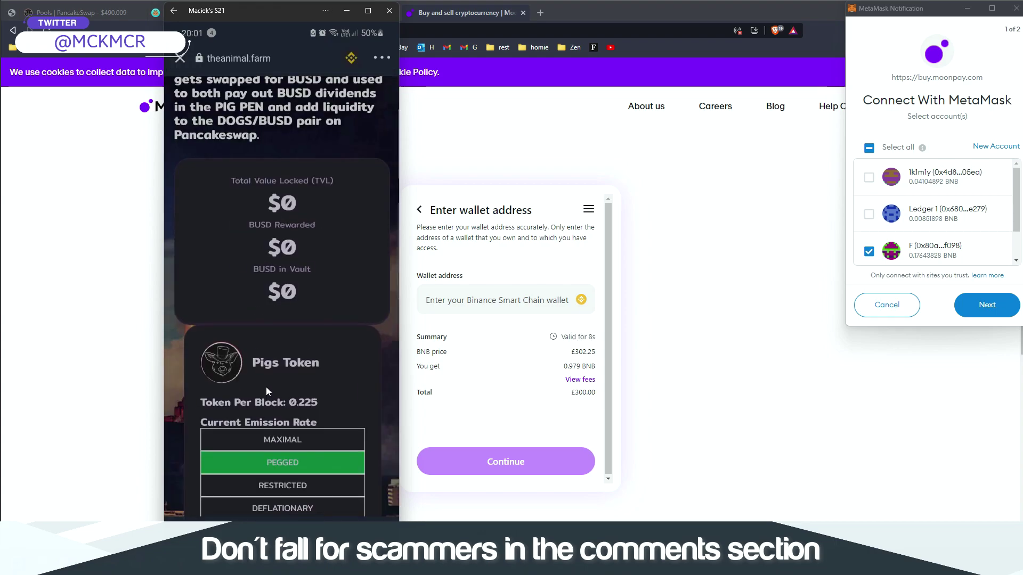
scroll(273, 417, "up", 8)
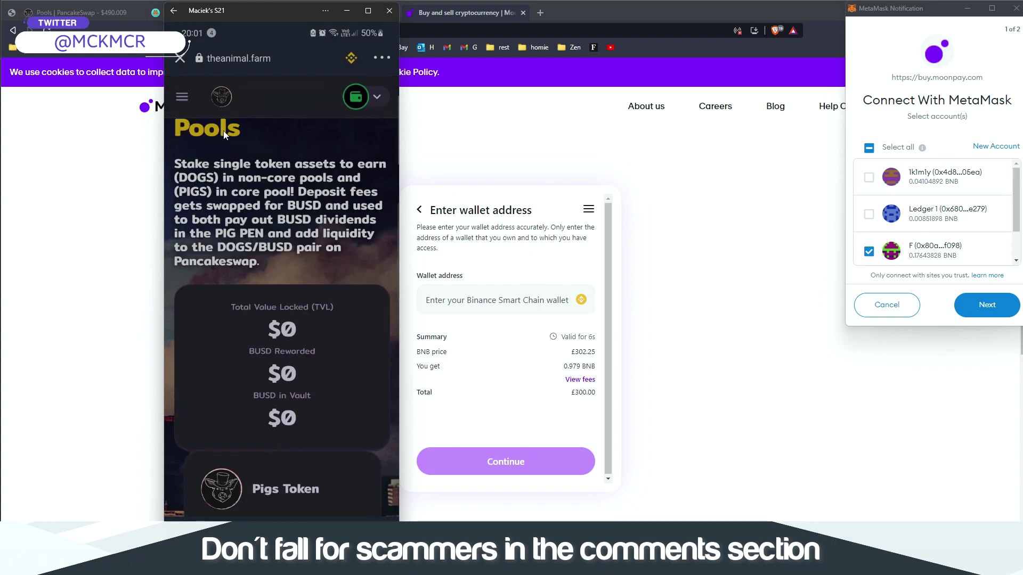
left_click(180, 58)
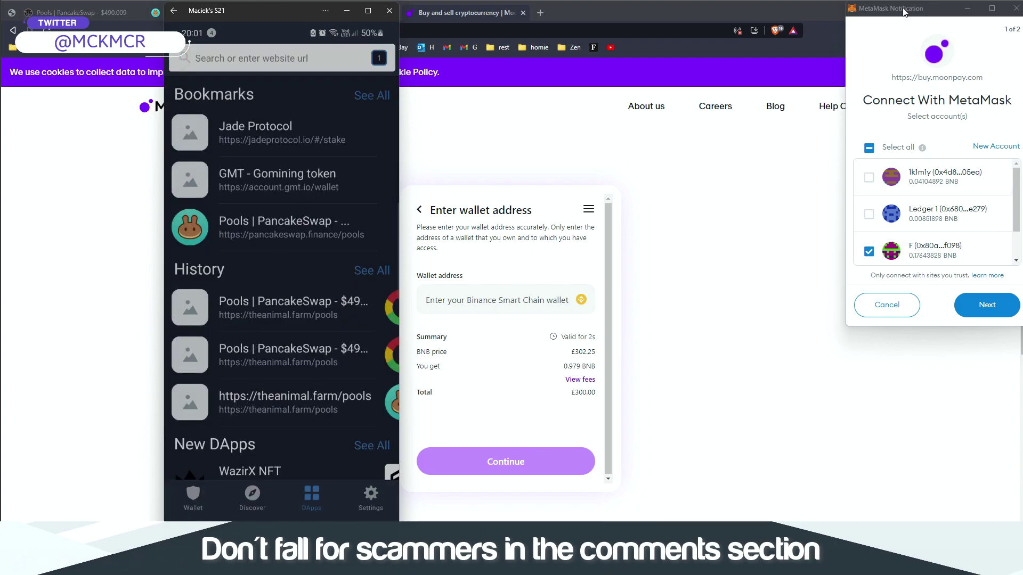
Bring the desktop browser forward on the YouTube channel page.
mouse_move(904, 11)
left_mouse_down()
mouse_move(887, 29)
mouse_move(900, 18)
left_mouse_up()
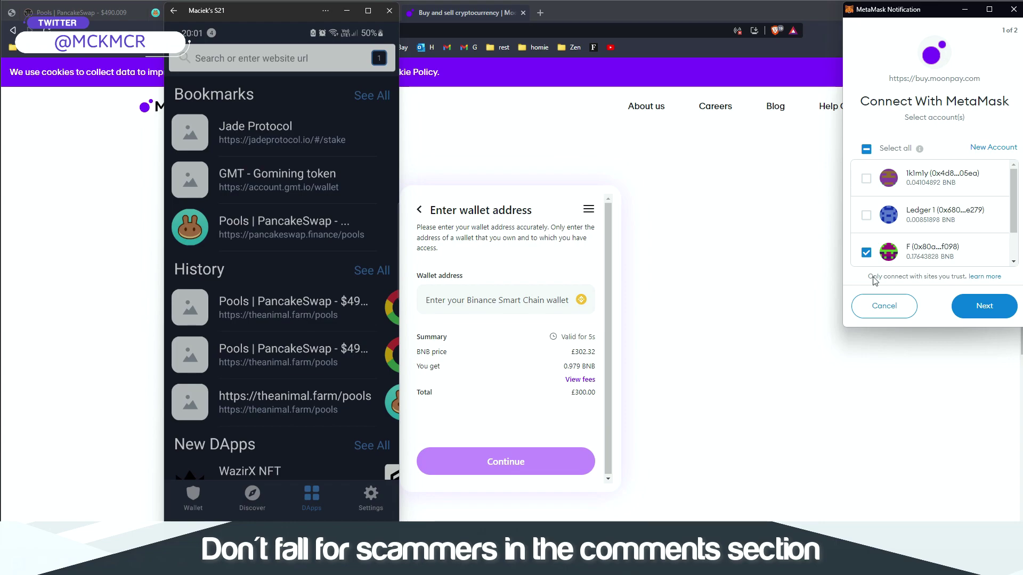
left_click(519, 144)
left_click(312, 12)
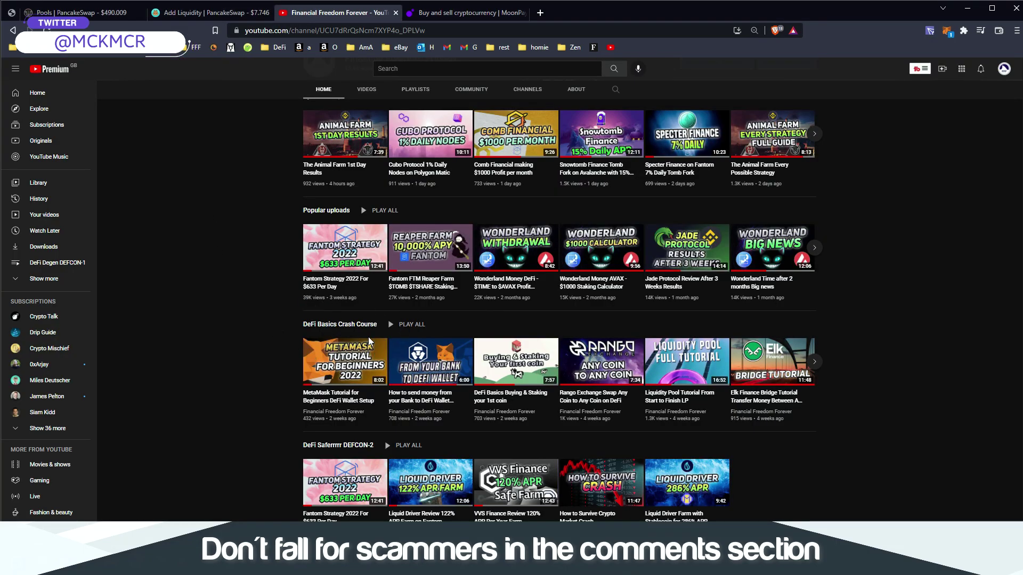
Open MetaMask over the YouTube page and highlight its 0.1764 BNB balance.
mouse_move(331, 348)
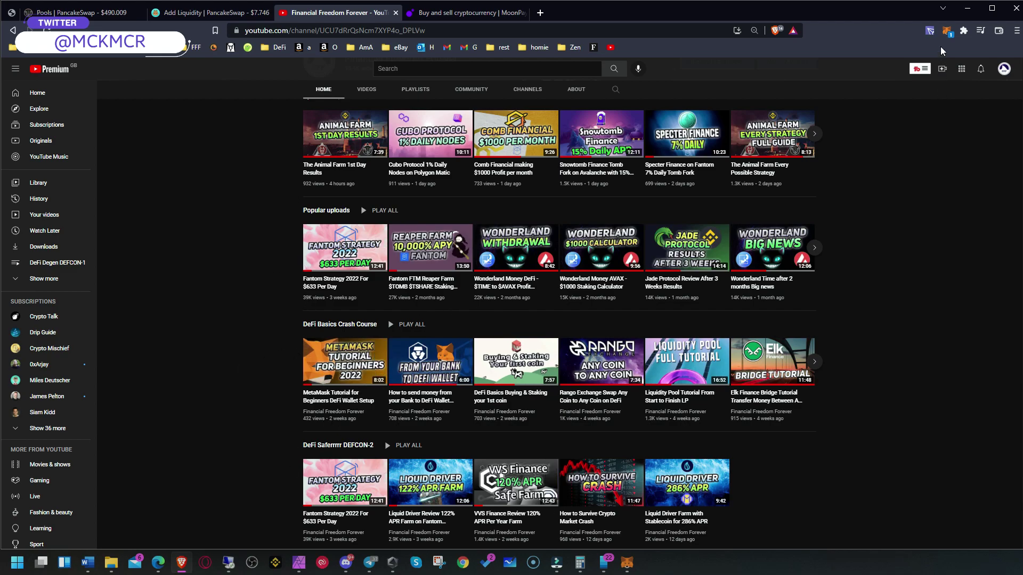
left_click(947, 32)
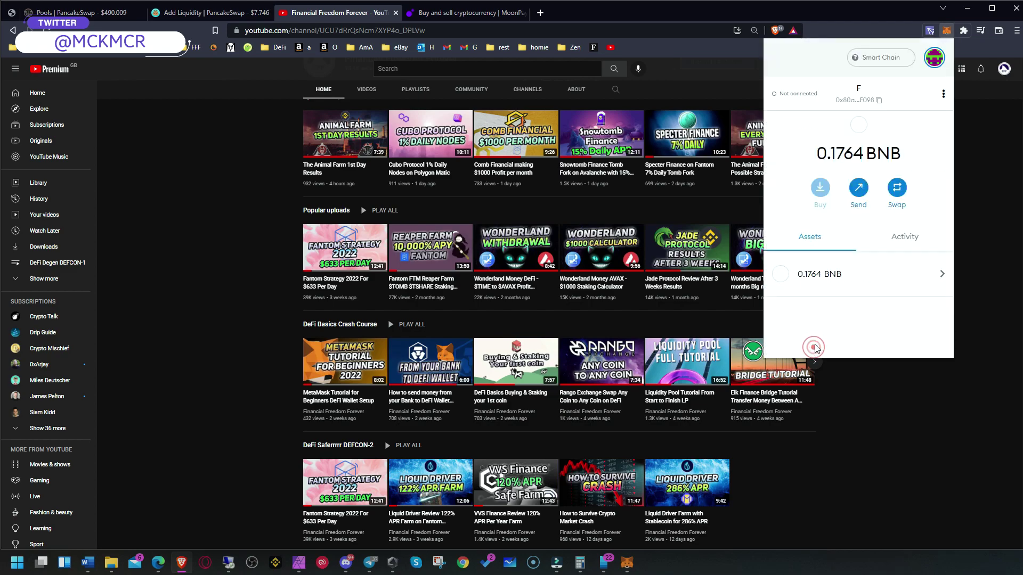
triple_click(825, 153)
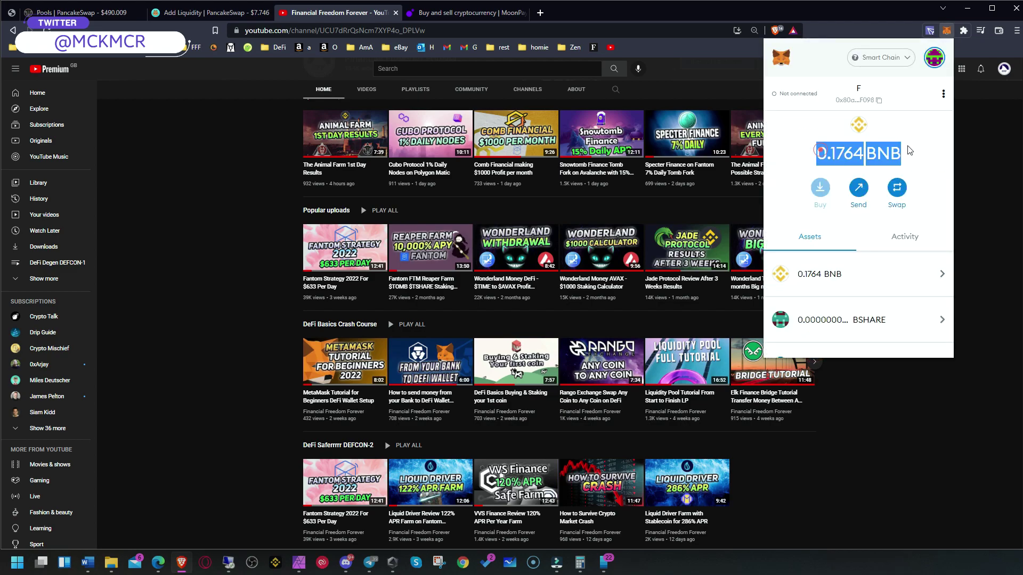
Bring up the phone wallet and start a send from the Smart Chain BNB page.
left_click(607, 561)
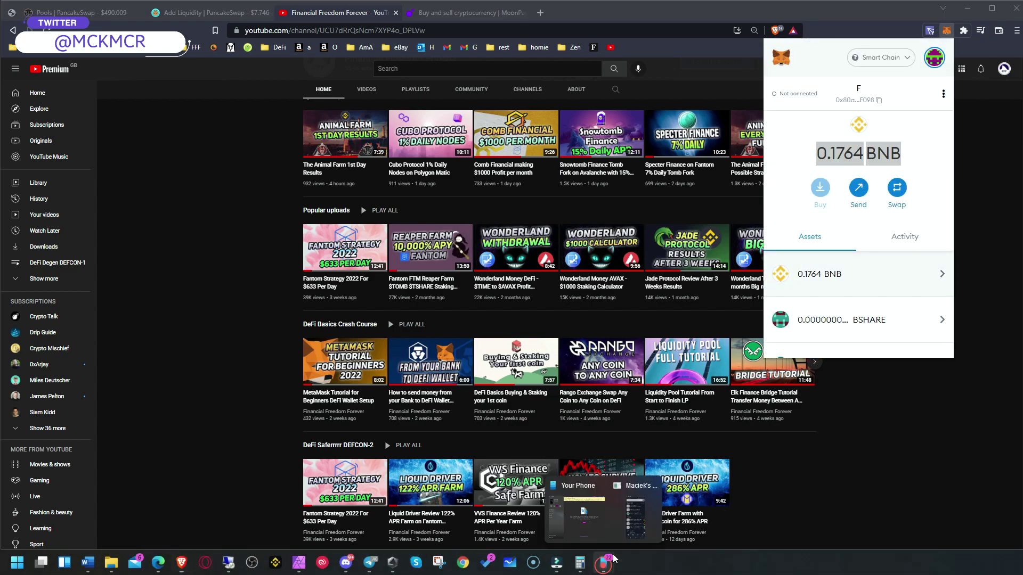
left_click(635, 514)
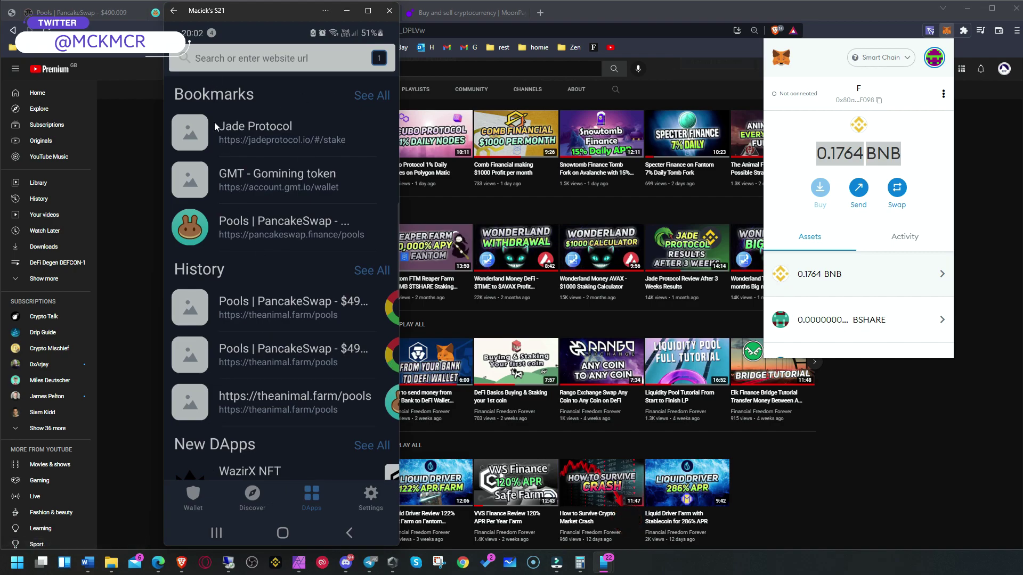
left_click(193, 495)
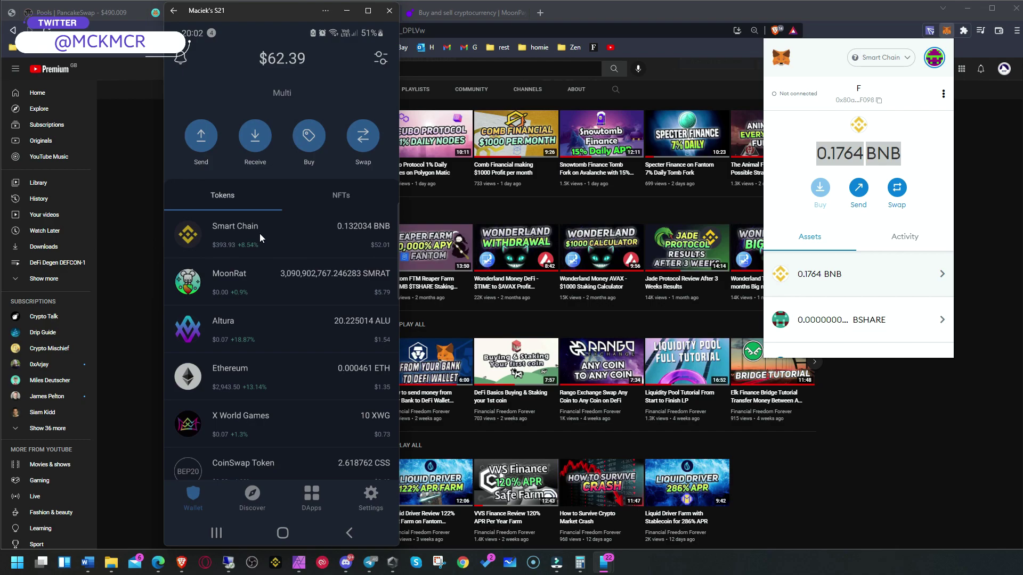
left_click(222, 225)
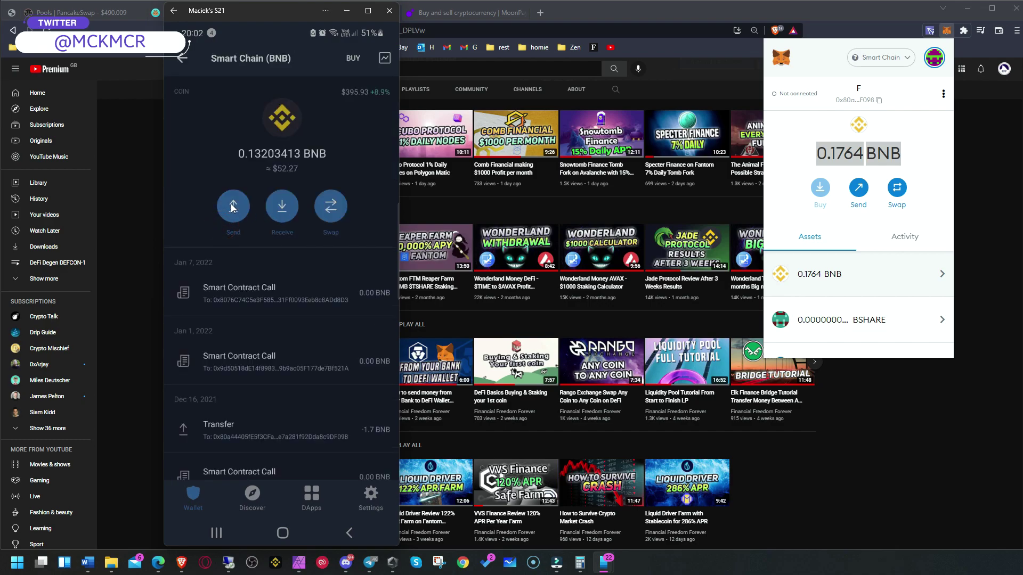
left_click(231, 205)
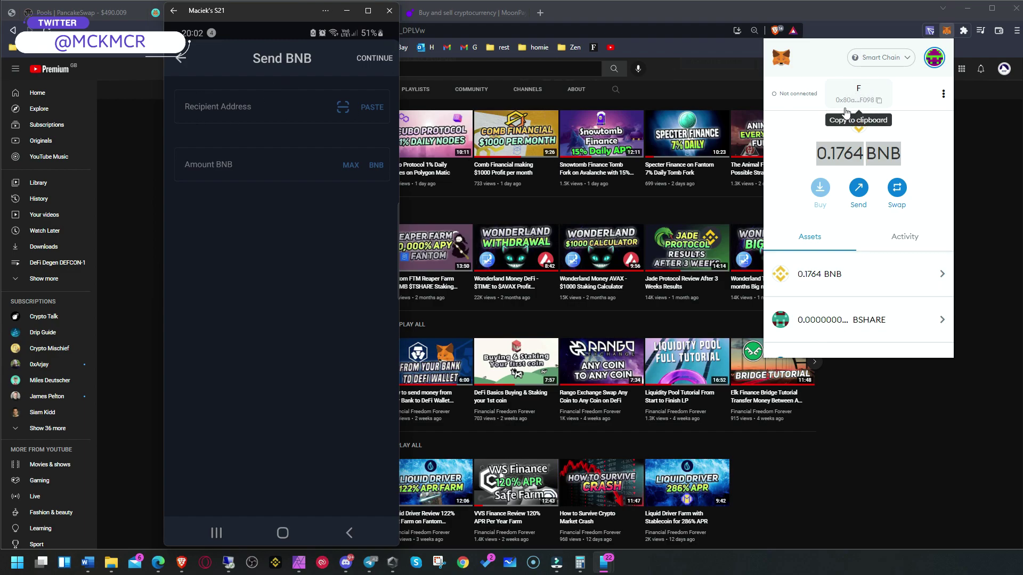
Fill in the MetaMask address and a 0.1 BNB amount, then back out to the token list.
left_click(859, 95)
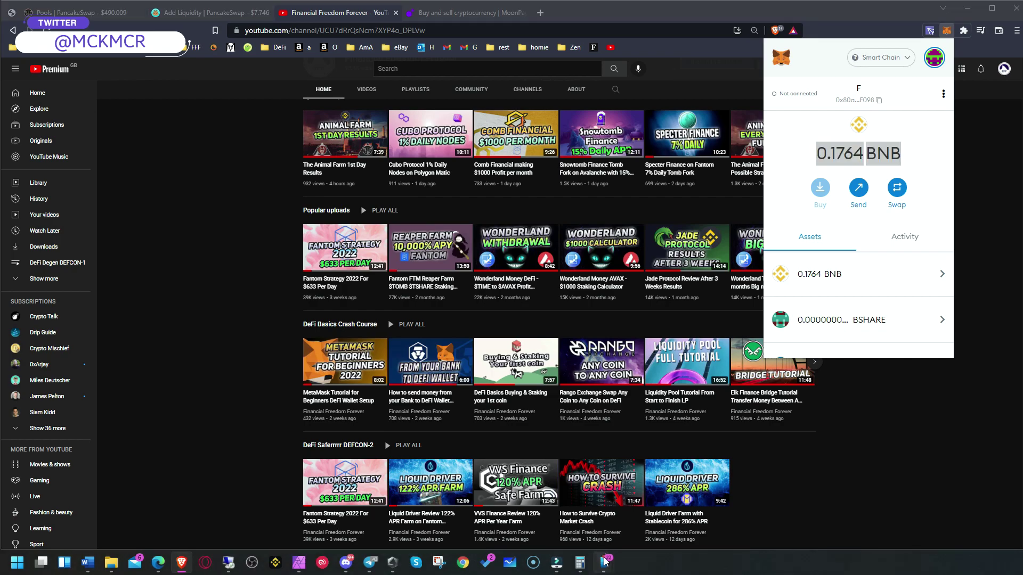
mouse_move(604, 562)
left_click(625, 520)
left_click(370, 109)
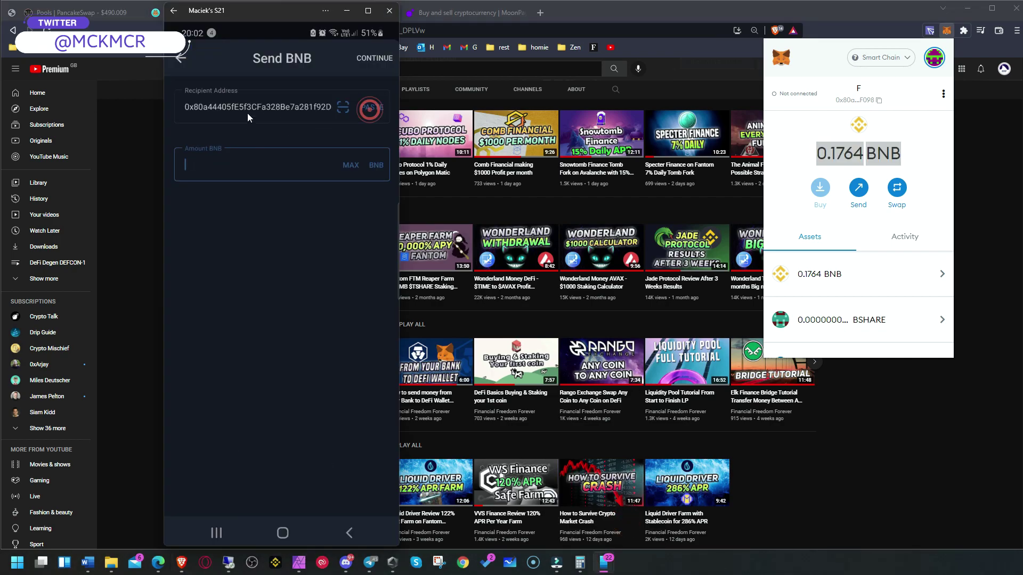
left_click(350, 164)
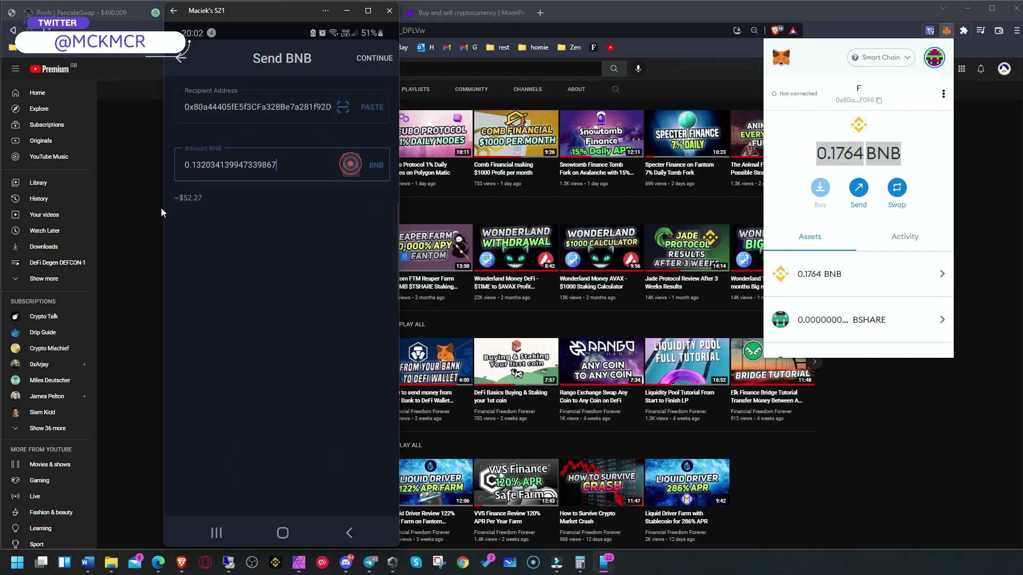
left_click_drag(196, 164, 310, 173)
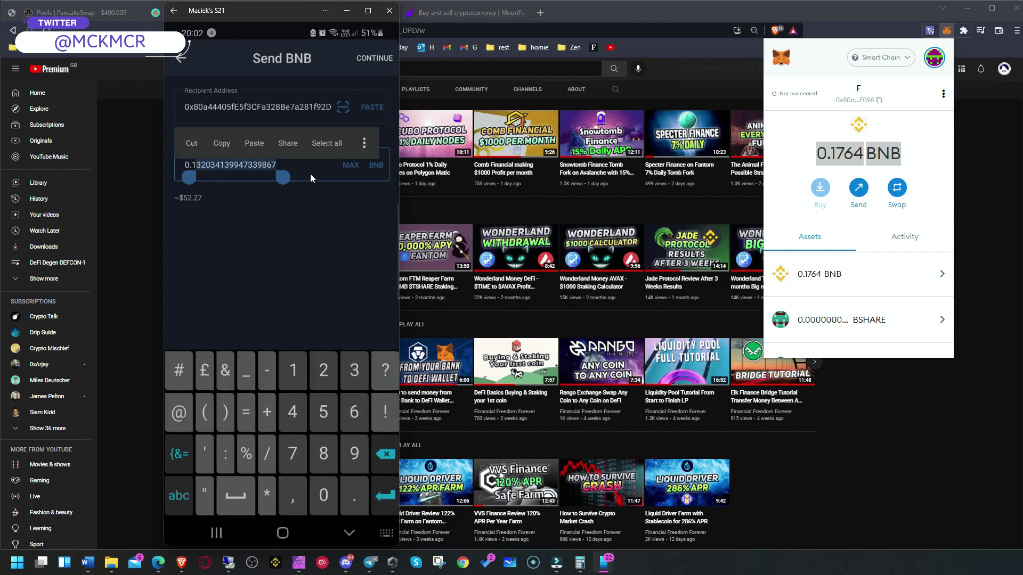
key("BackSpace")
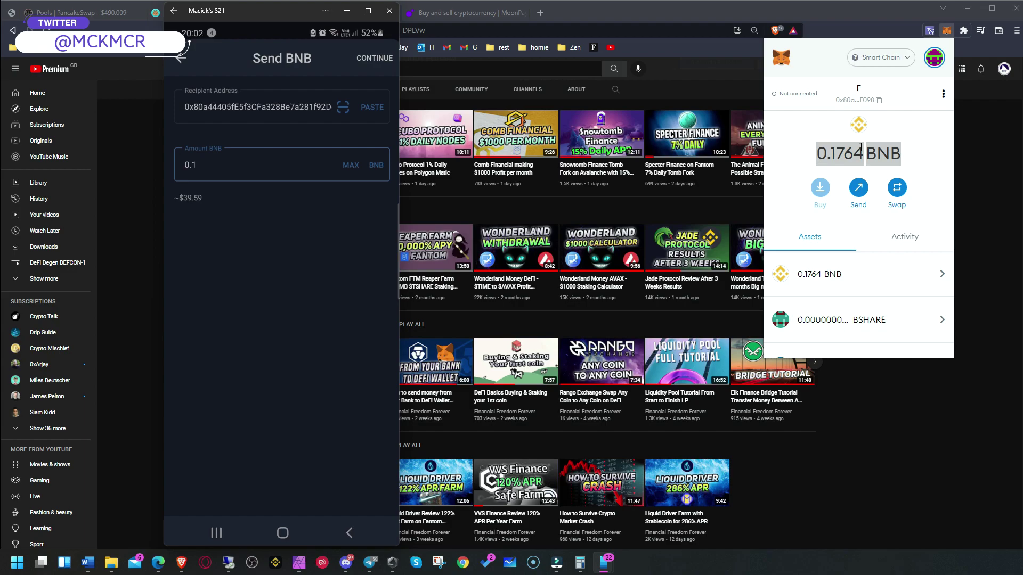
left_click(179, 57)
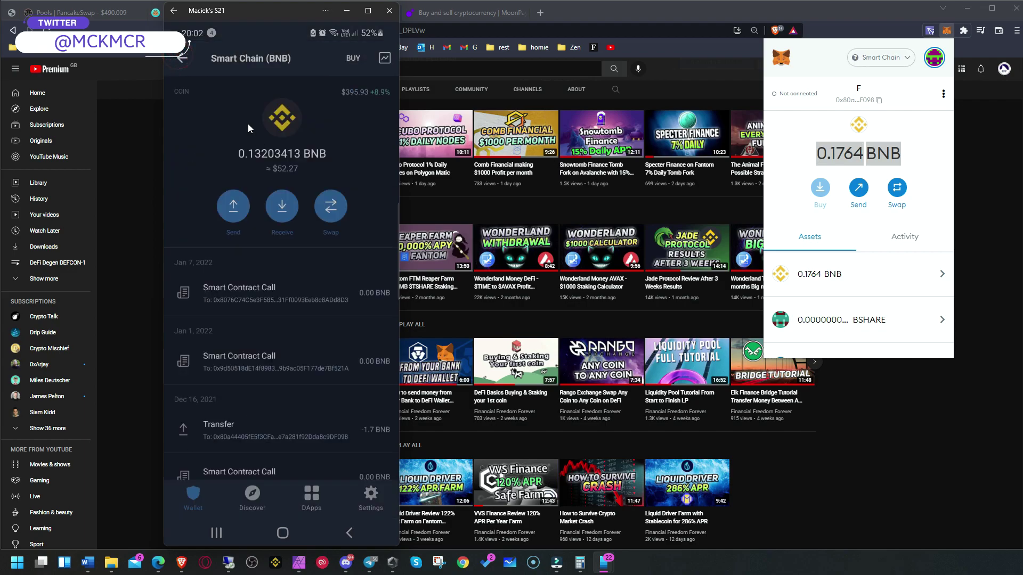
left_click(179, 57)
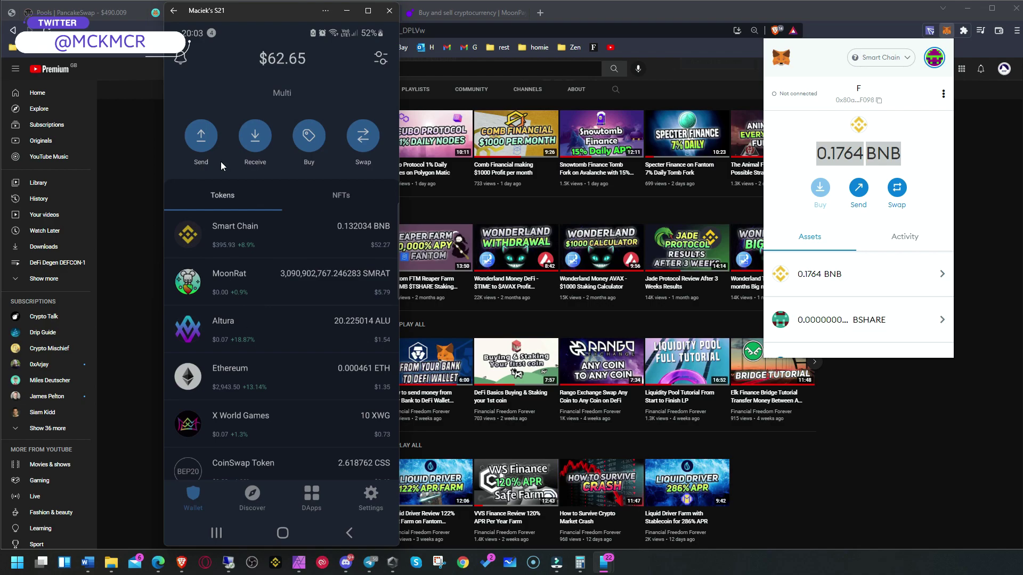
Show the Word plan with GET BNB BEP20 highlighted, then return to the browser.
left_click(150, 130)
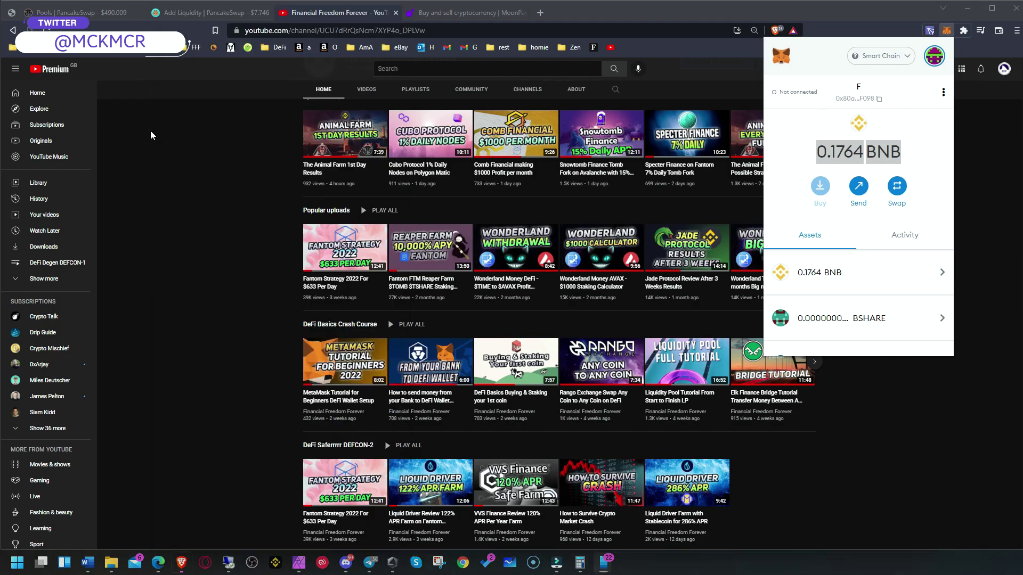
left_click(87, 561)
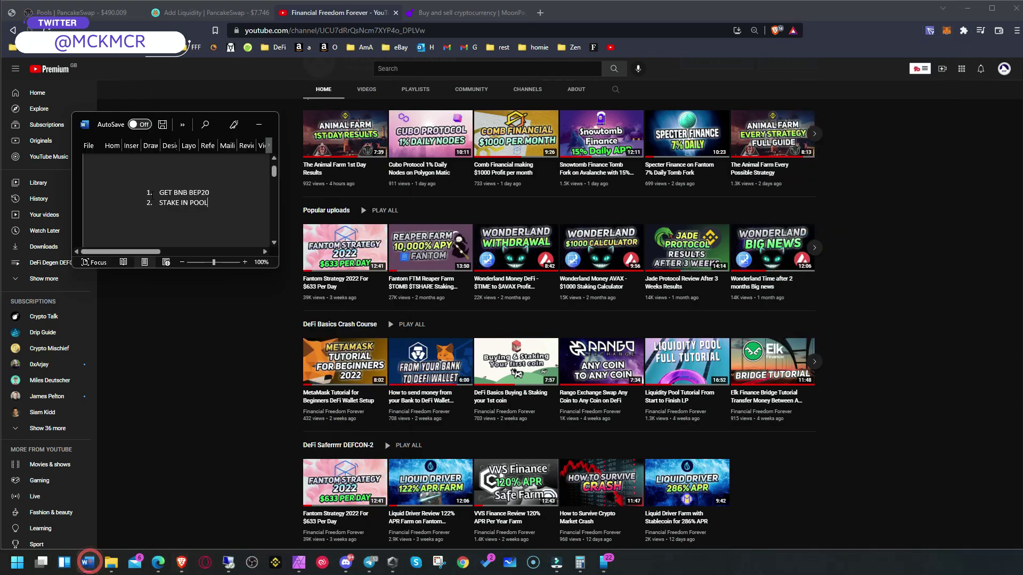
mouse_move(159, 193)
left_mouse_down()
mouse_move(203, 187)
mouse_move(158, 196)
left_mouse_up()
left_click(203, 188)
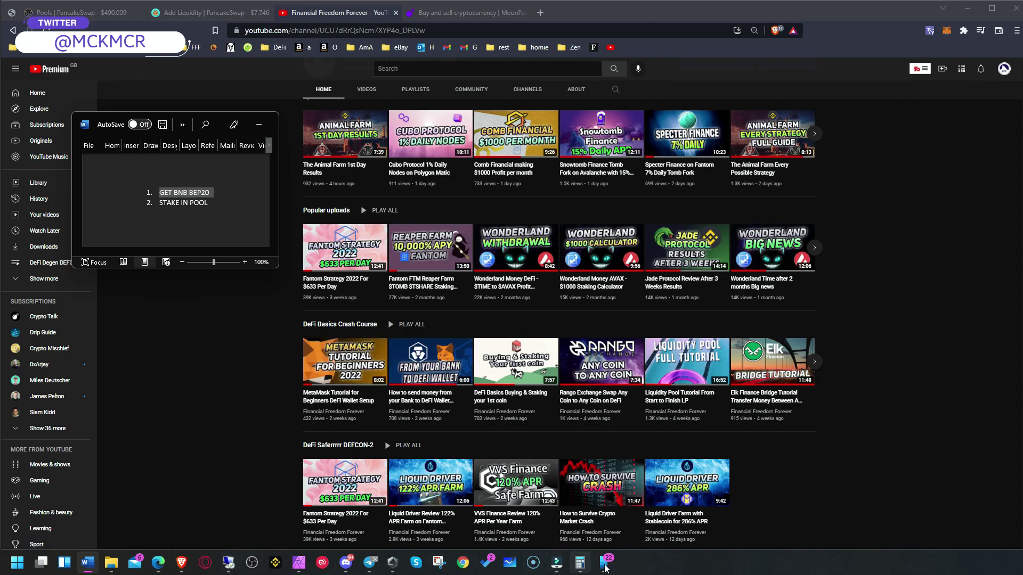
mouse_move(607, 568)
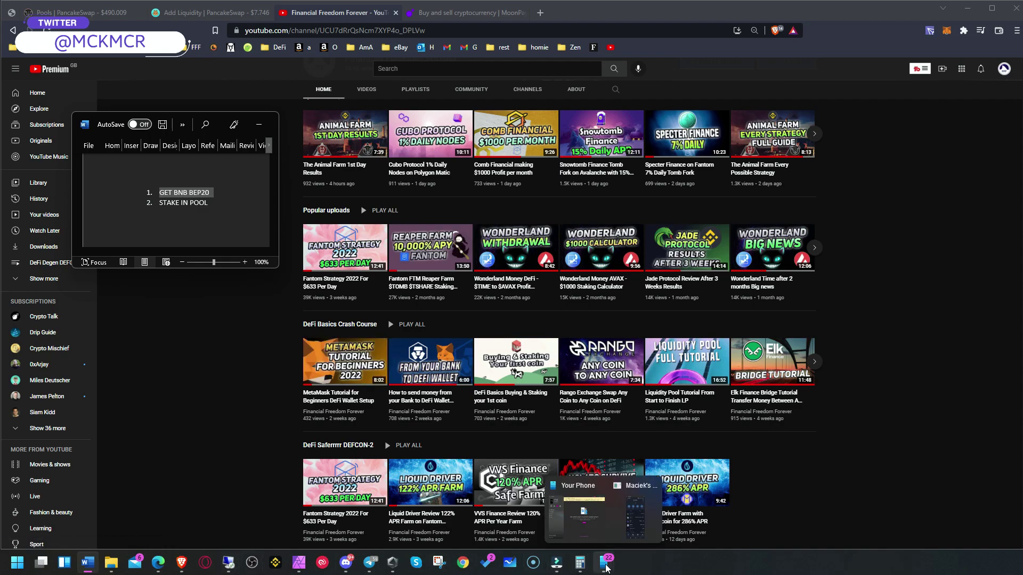
left_click(635, 514)
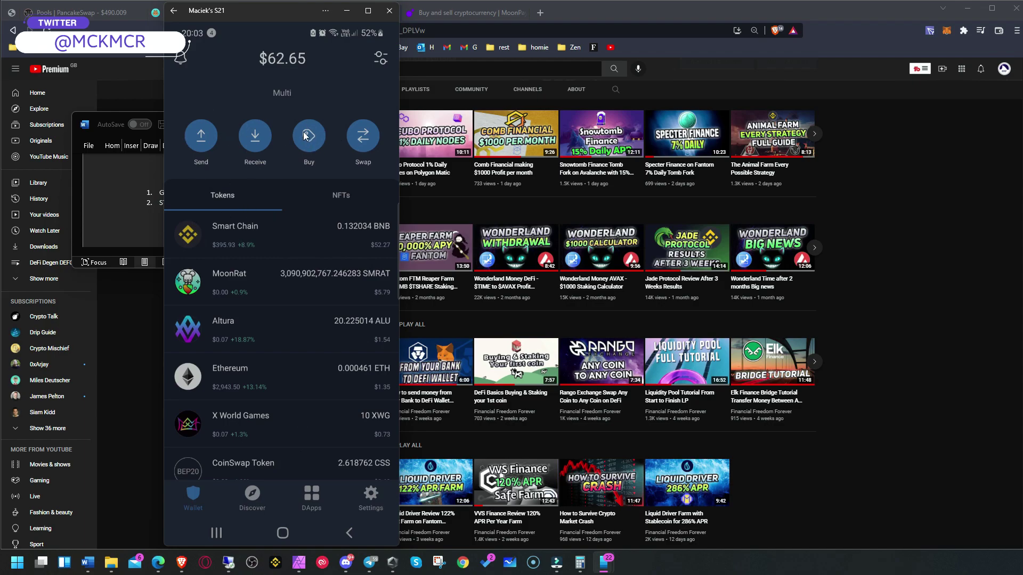
left_click(139, 327)
Check the Farms page, pointing out the DOGS/BUSD farm, then return to Pools.
left_click(80, 12)
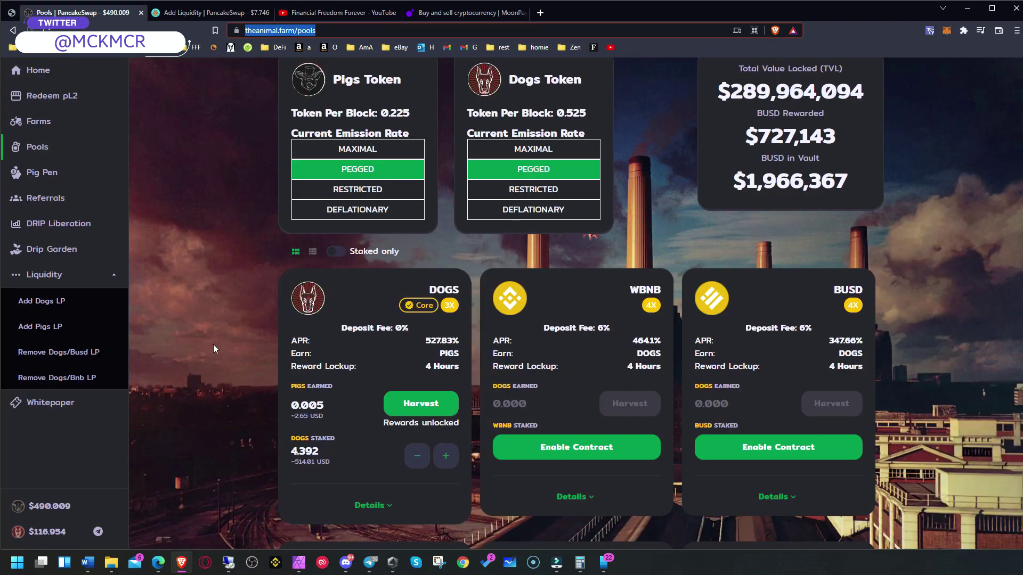
scroll(209, 344, "down", 5)
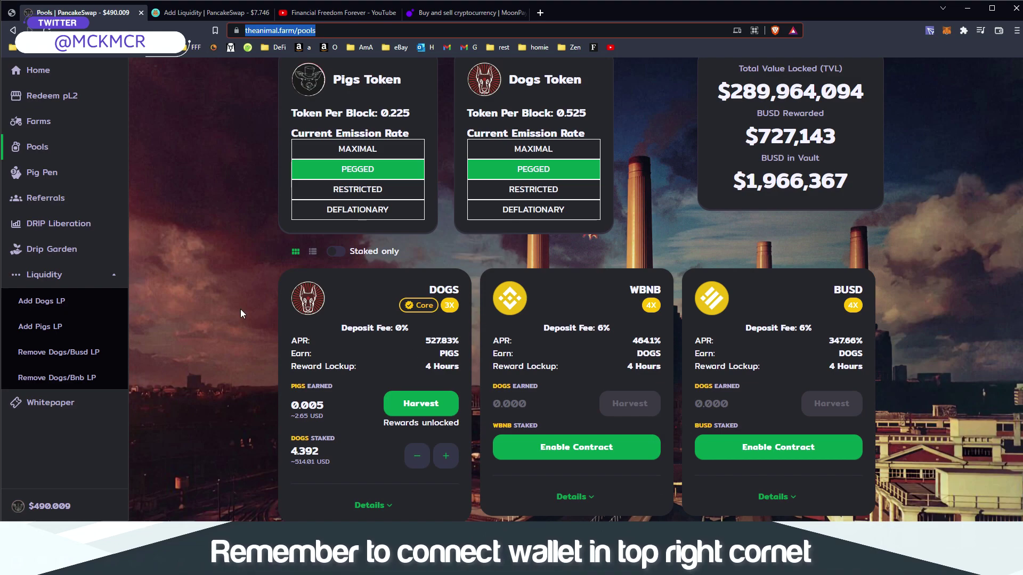
scroll(76, 168, "up", 3)
left_click(76, 168)
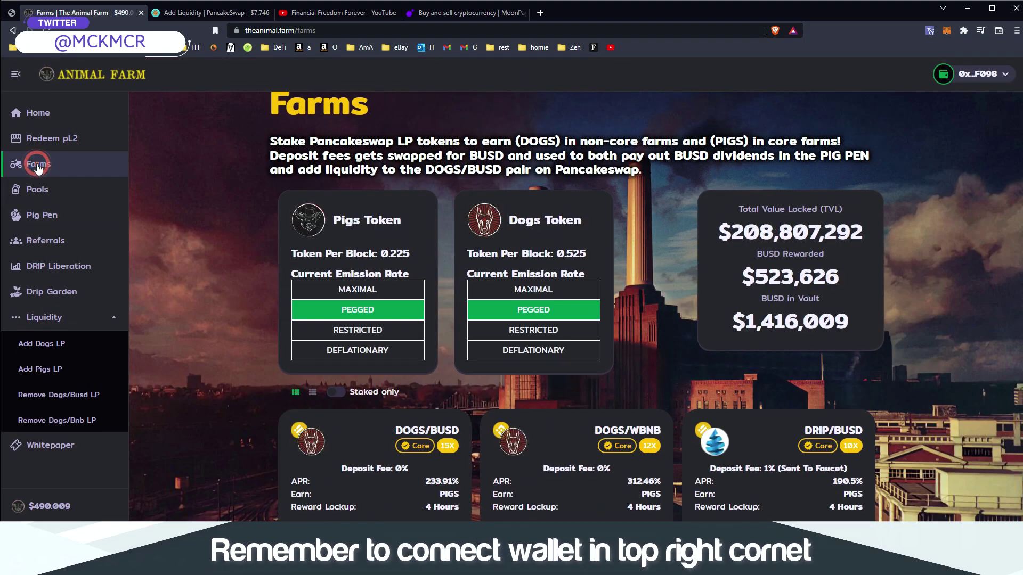
scroll(339, 360, "down", 1)
scroll(339, 359, "down", 2)
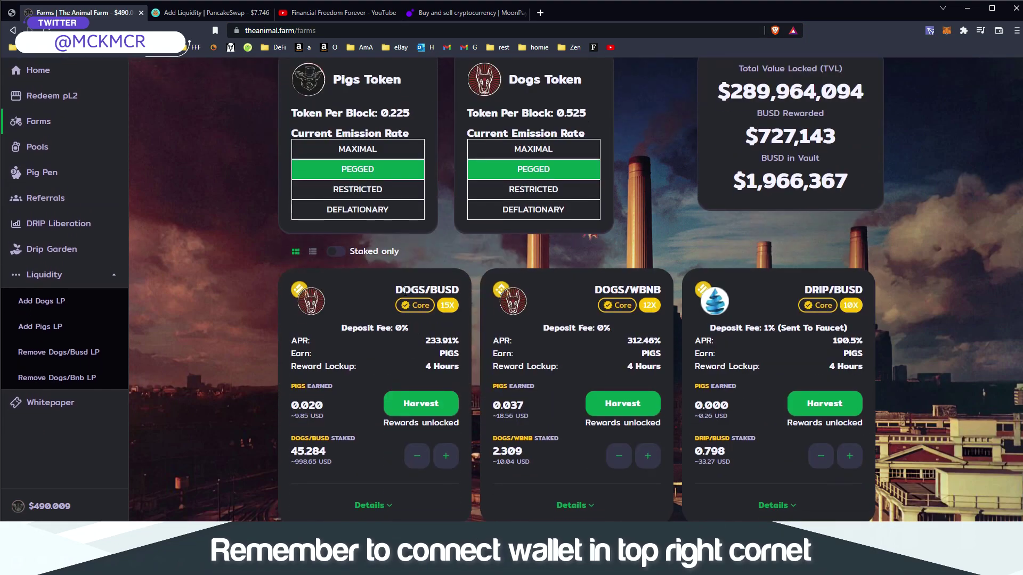
triple_click(475, 289)
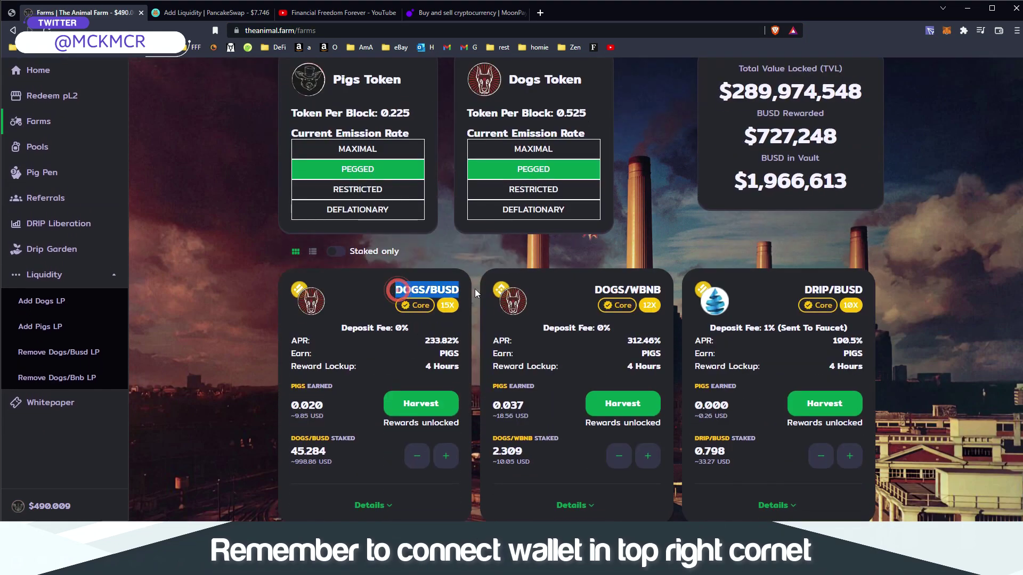
left_click(51, 145)
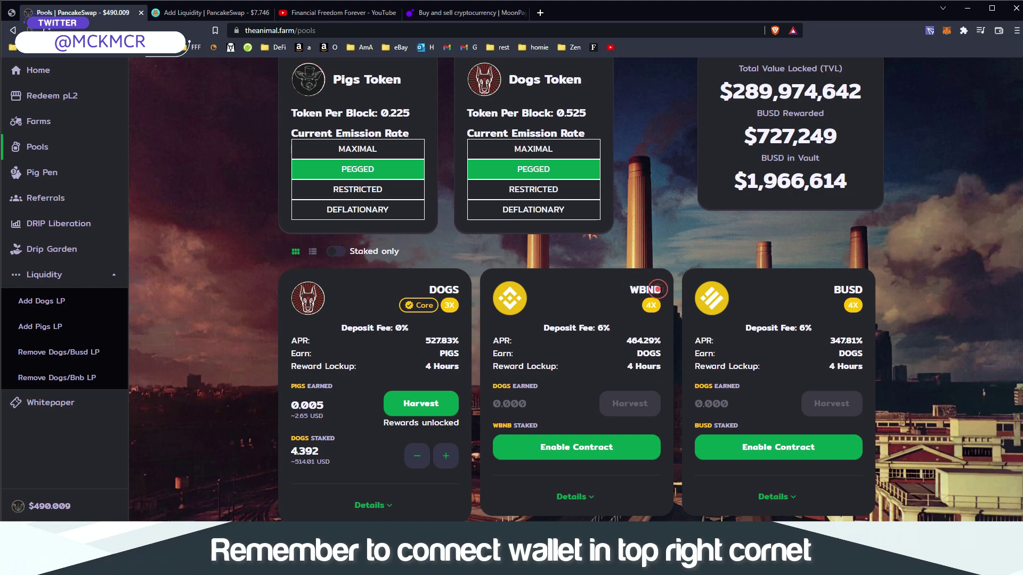
Highlight the WBNB pool's 6% deposit fee against the DOGS pool's 0% fee.
left_click_drag(664, 290, 629, 290)
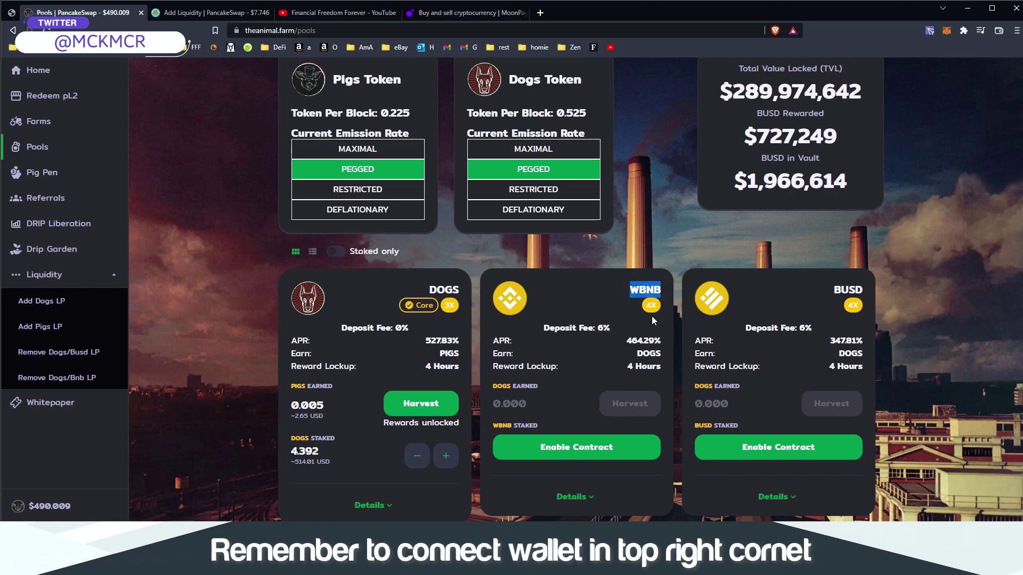
left_click_drag(544, 328, 613, 330)
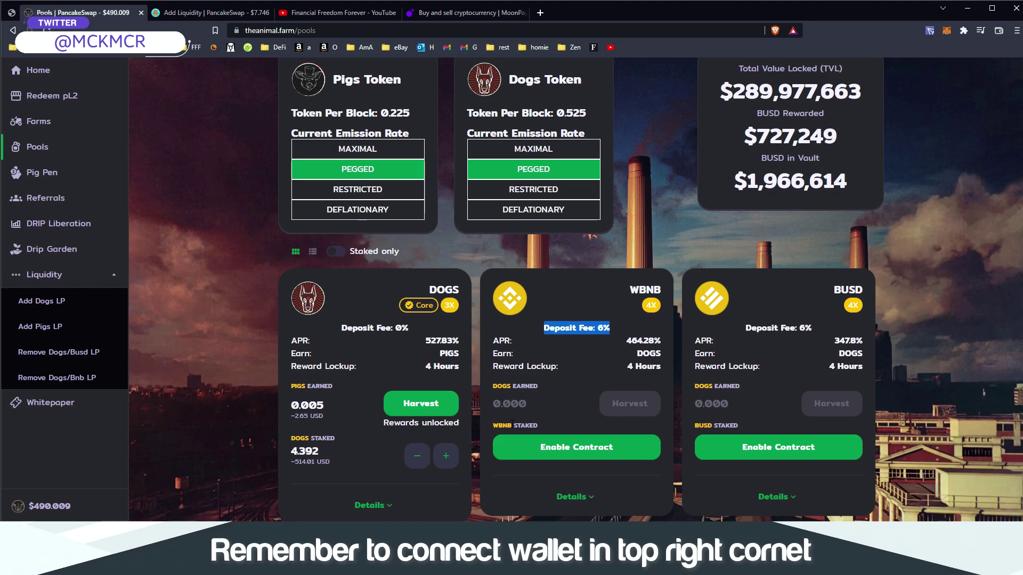
left_click_drag(342, 328, 408, 329)
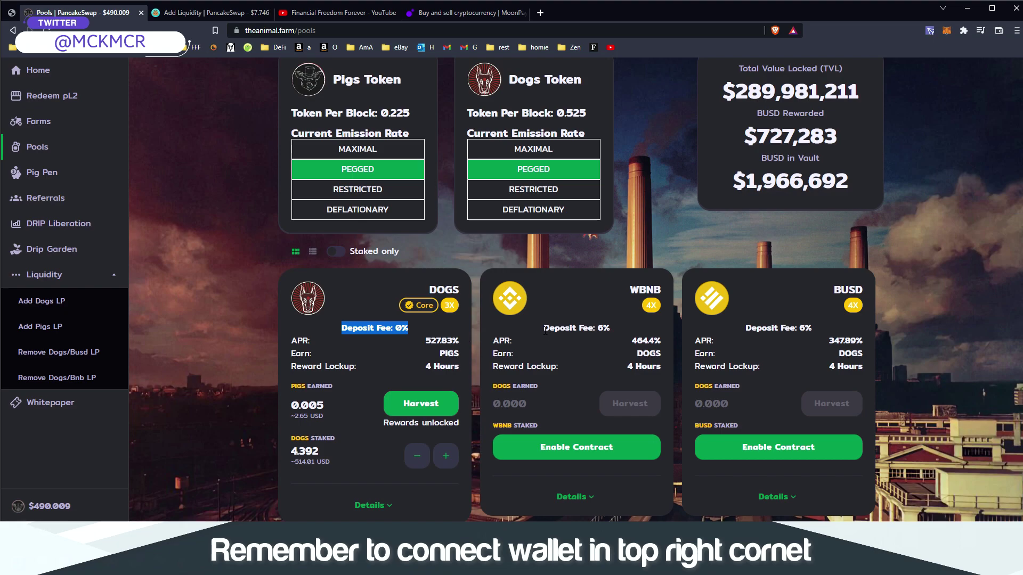
left_click_drag(544, 328, 616, 334)
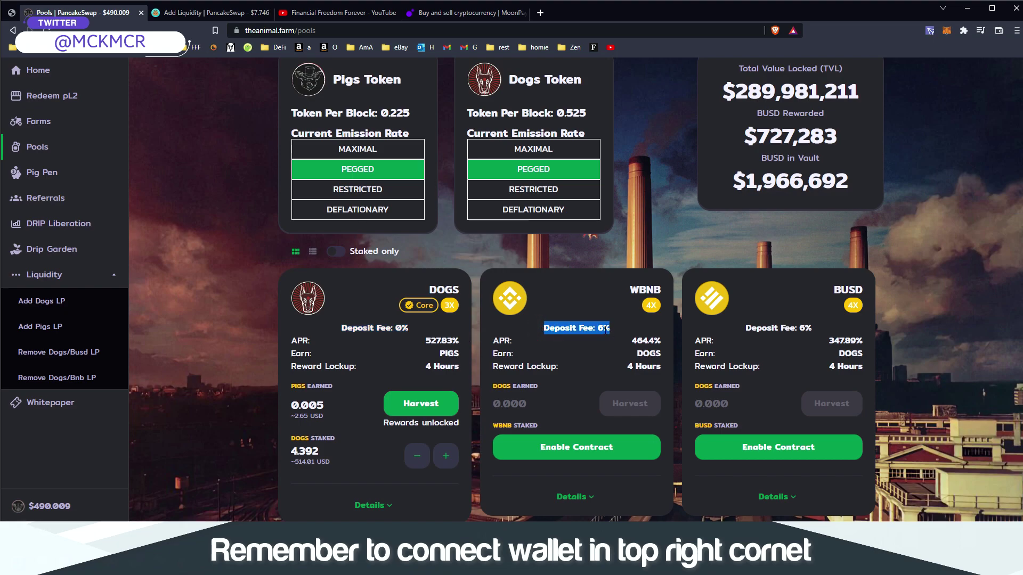
scroll(486, 481, "down", 3)
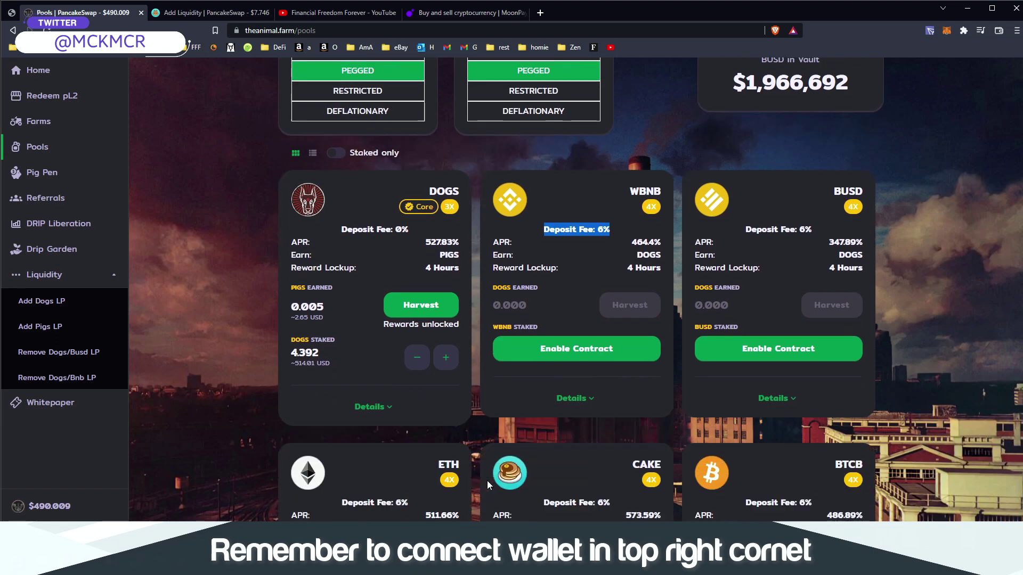
scroll(487, 481, "up", 3)
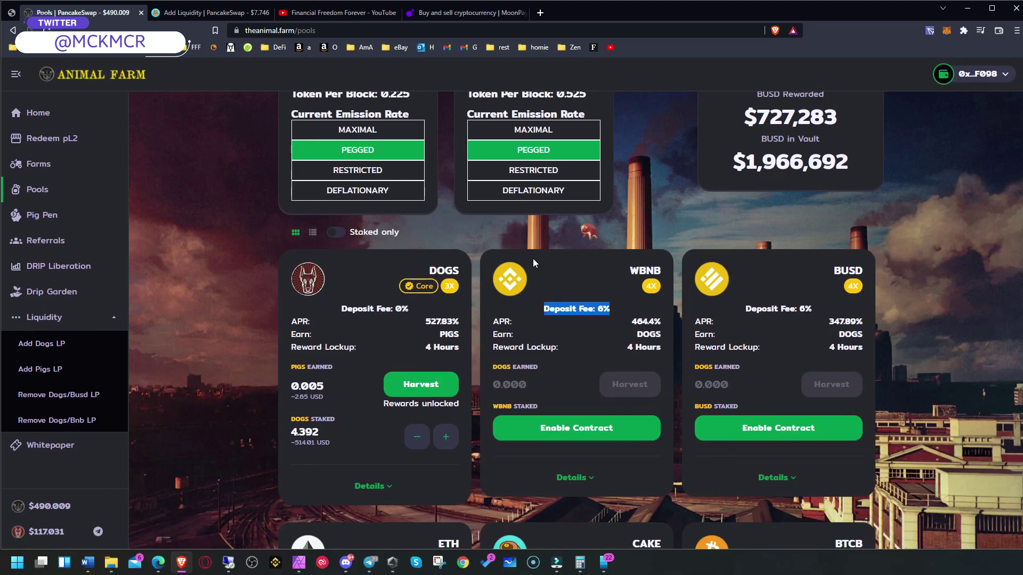
Enable the WBNB pool contract, confirm the spend approval in MetaMask, and verify it completed.
left_click(567, 429)
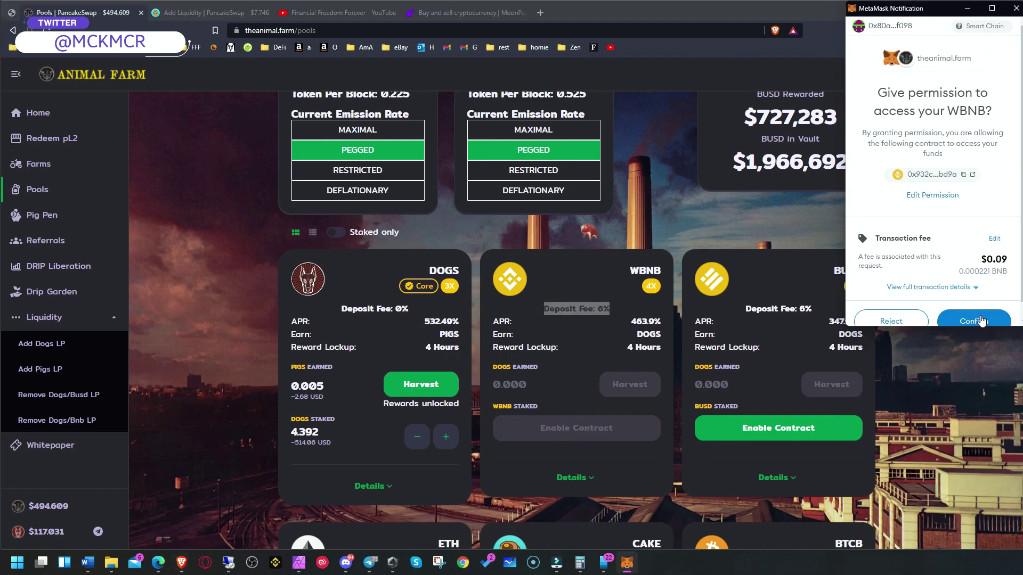
left_click(975, 319)
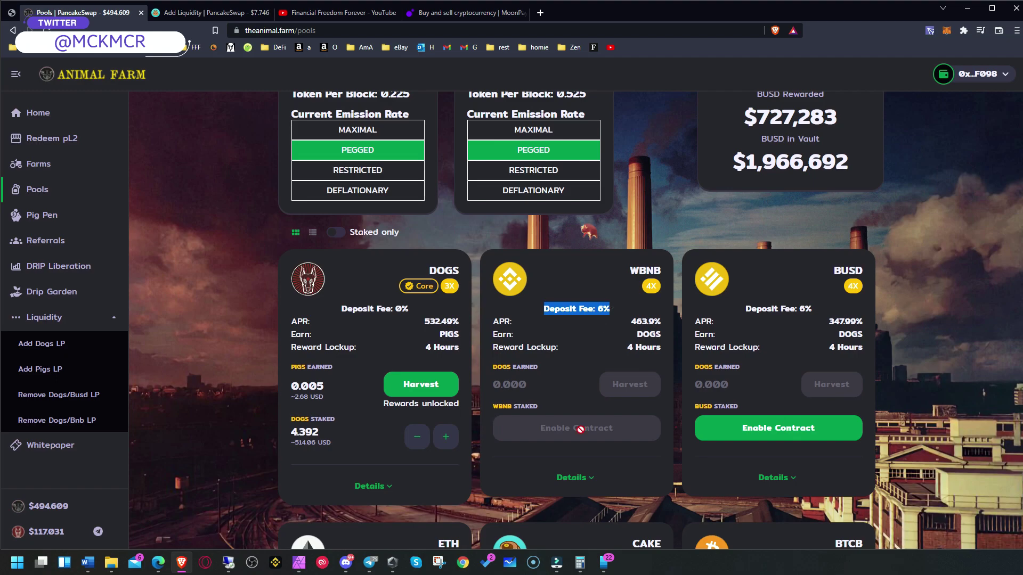
left_click_drag(630, 270, 634, 272)
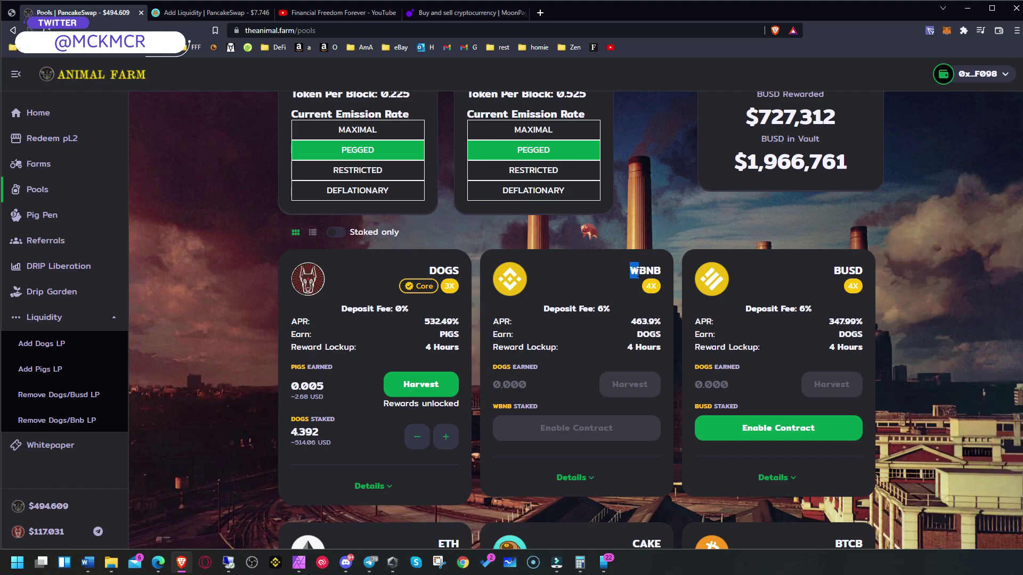
left_click(634, 271)
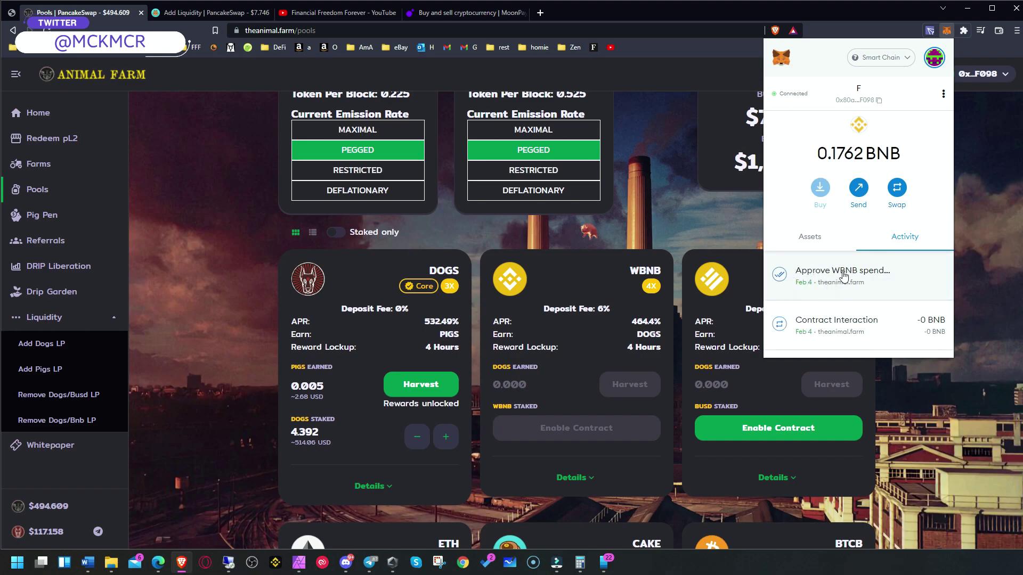
left_click(553, 231)
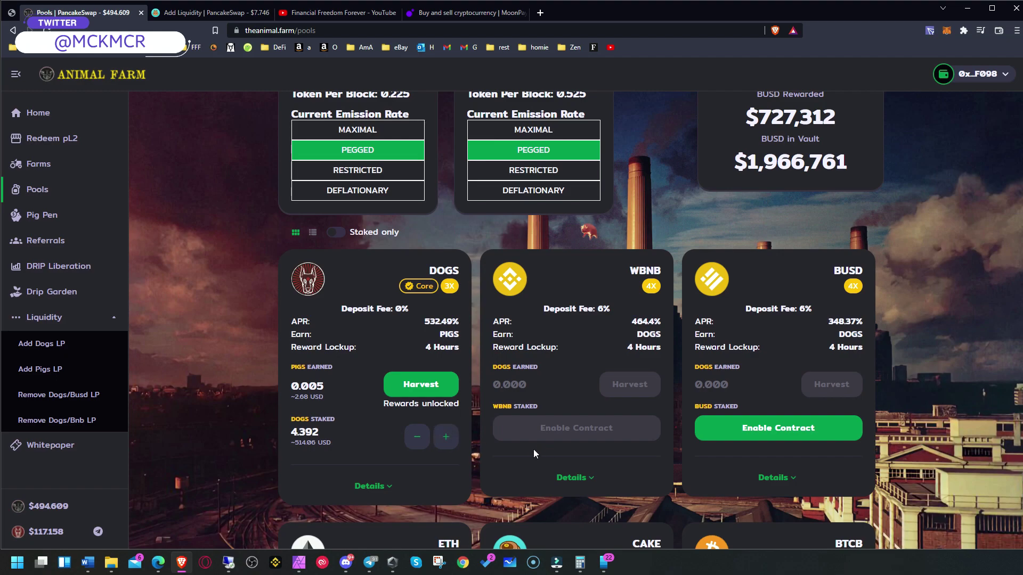
Open the WBNB card's Stake LP form, then check the wallet's 0.1762 BNB balance in MetaMask.
scroll(509, 468, "down", 2)
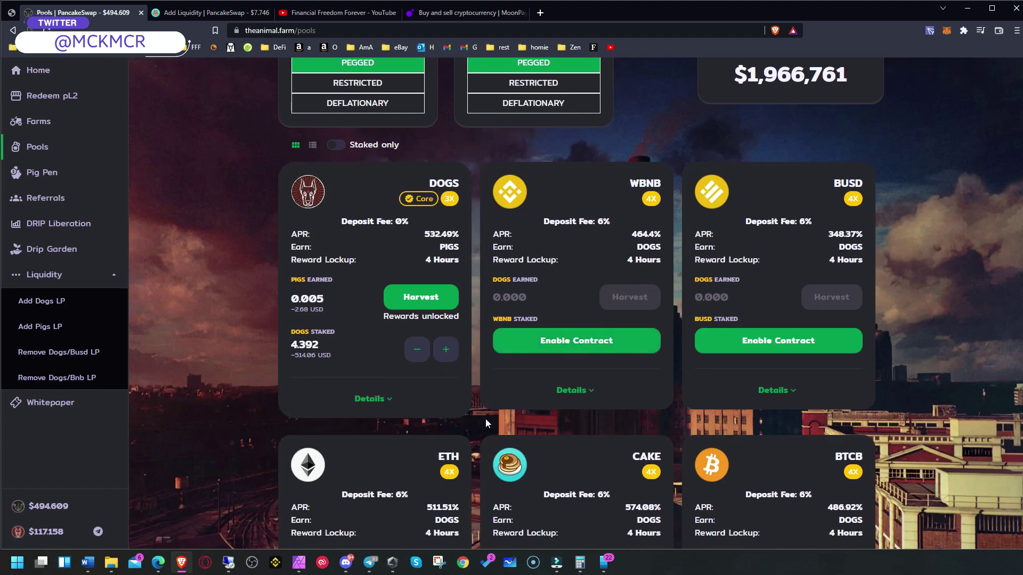
left_click(626, 337)
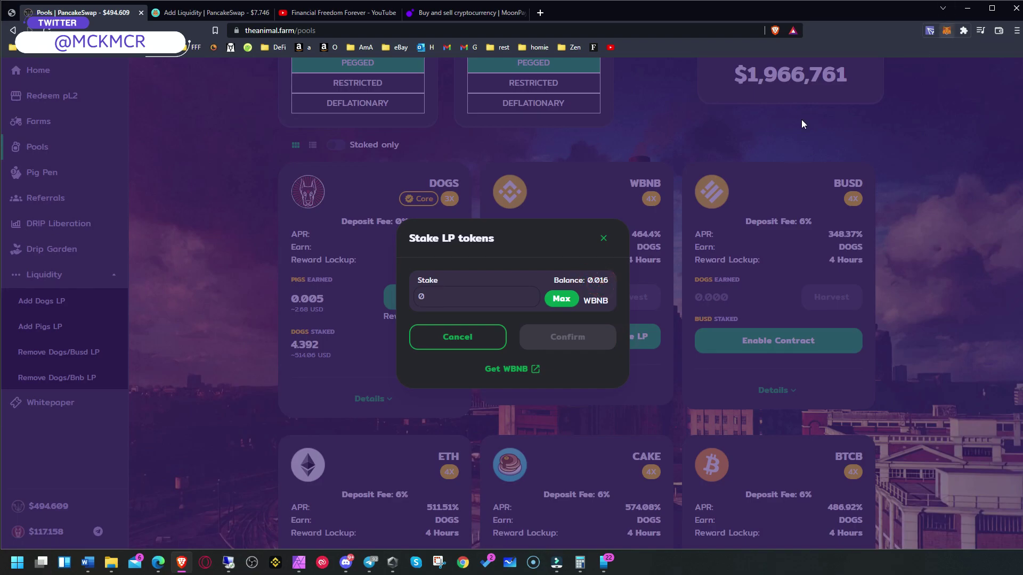
left_click(946, 31)
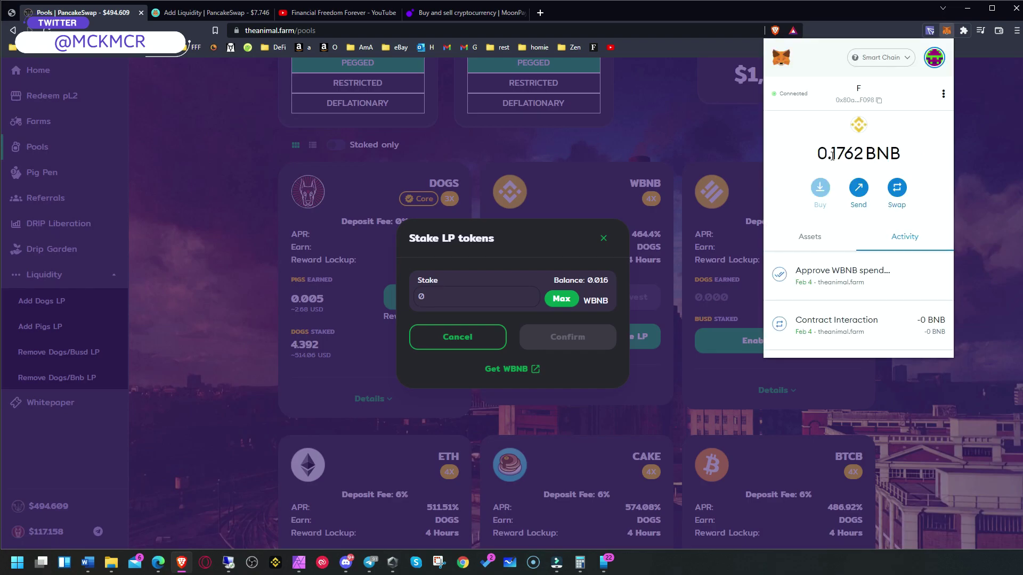
left_click_drag(842, 151, 872, 150)
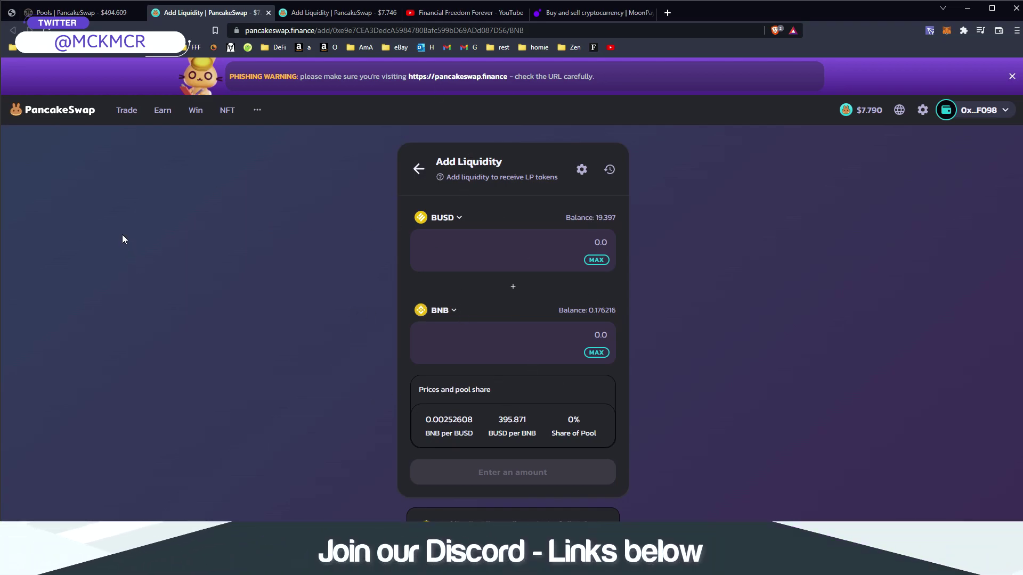
On PancakeSwap's Exchange page, verify the site address and choose WBNB as the output token.
mouse_move(126, 110)
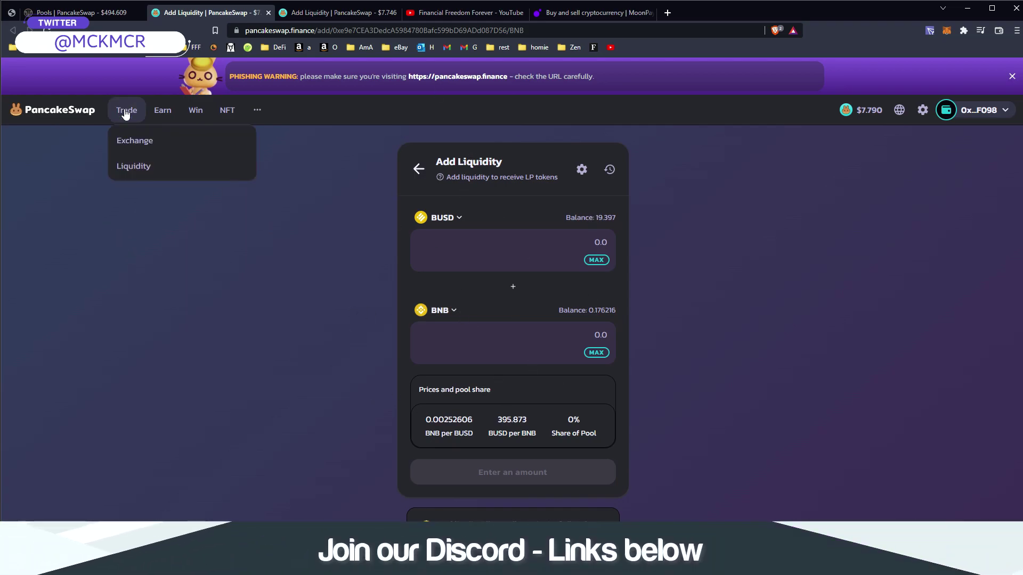
left_click(135, 141)
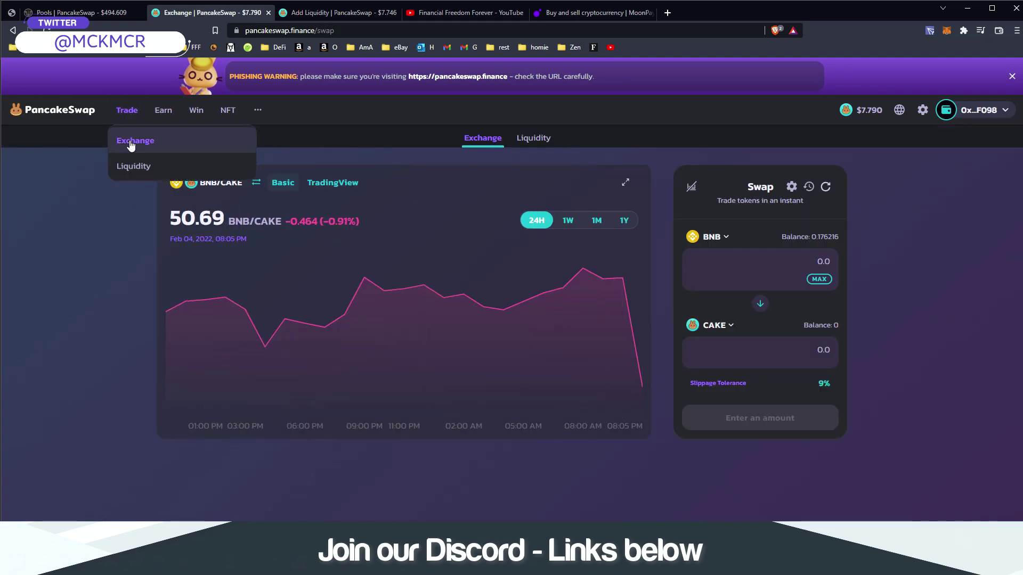
double_click(288, 31)
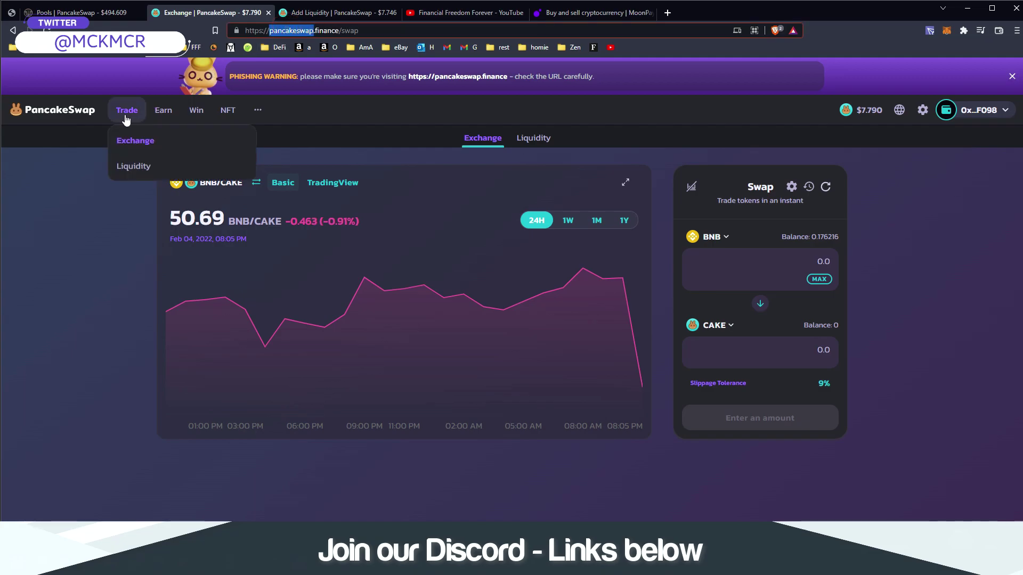
mouse_move(151, 116)
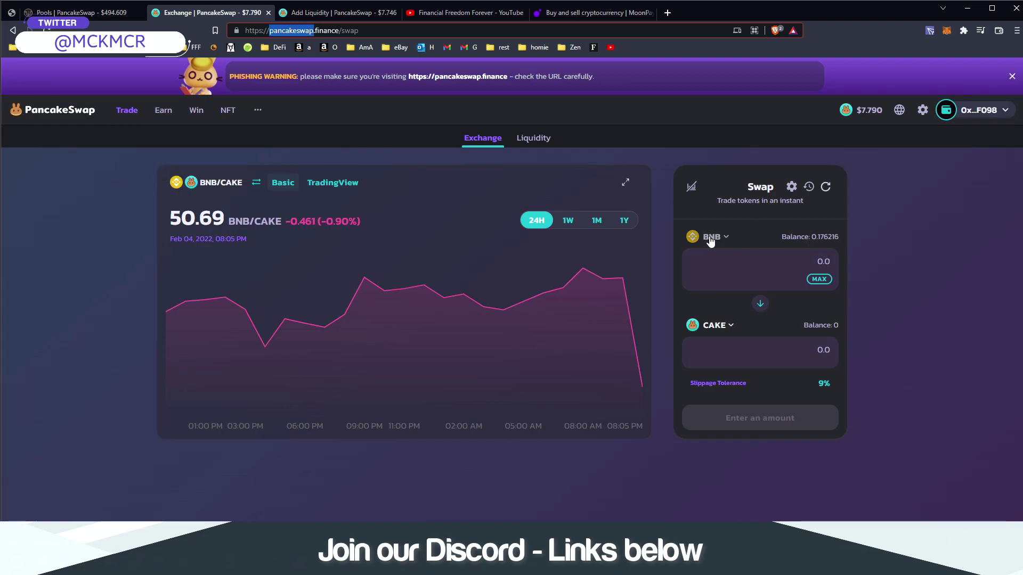
left_click(718, 325)
left_click(717, 325)
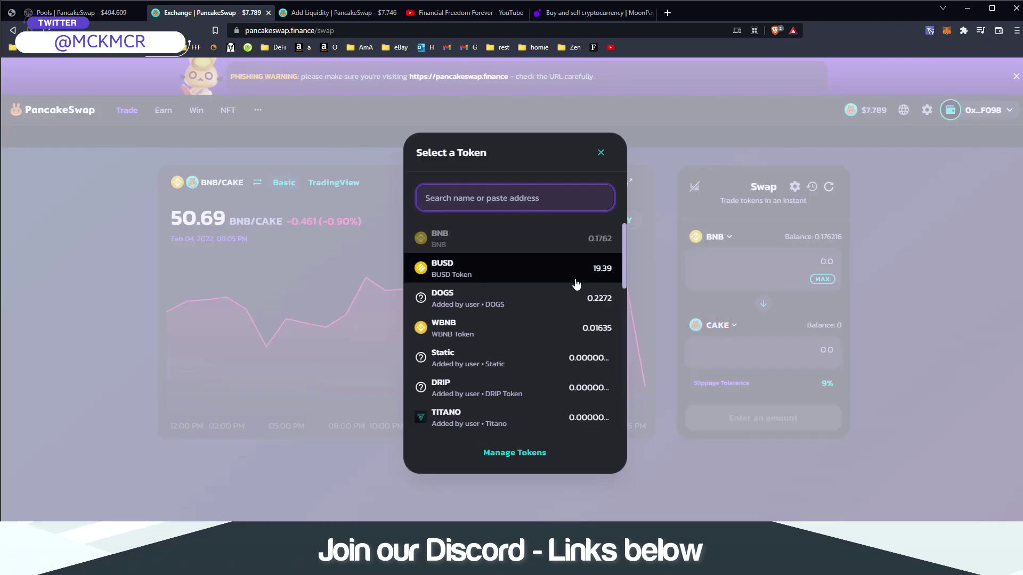
type("wbnb")
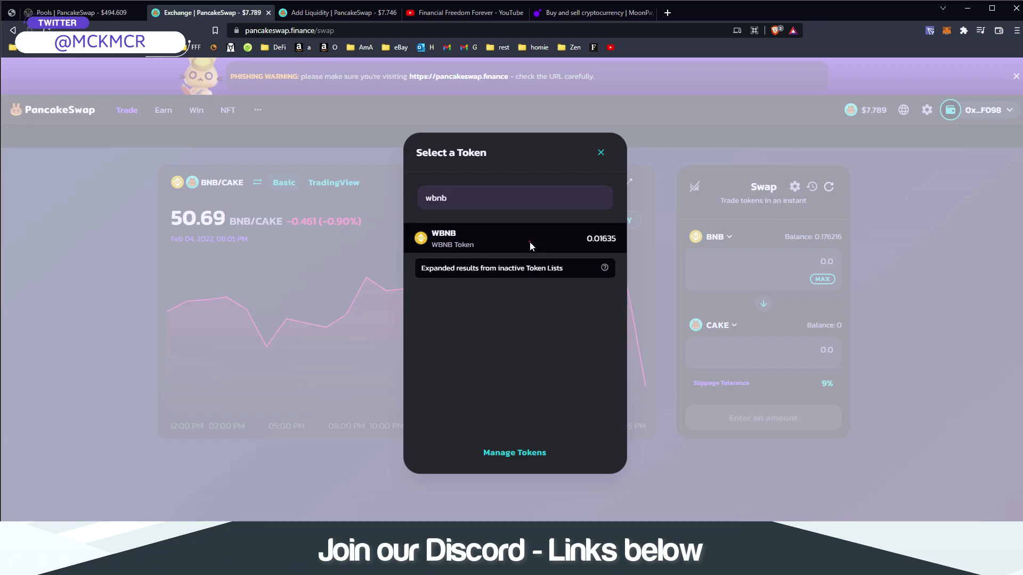
left_click(529, 242)
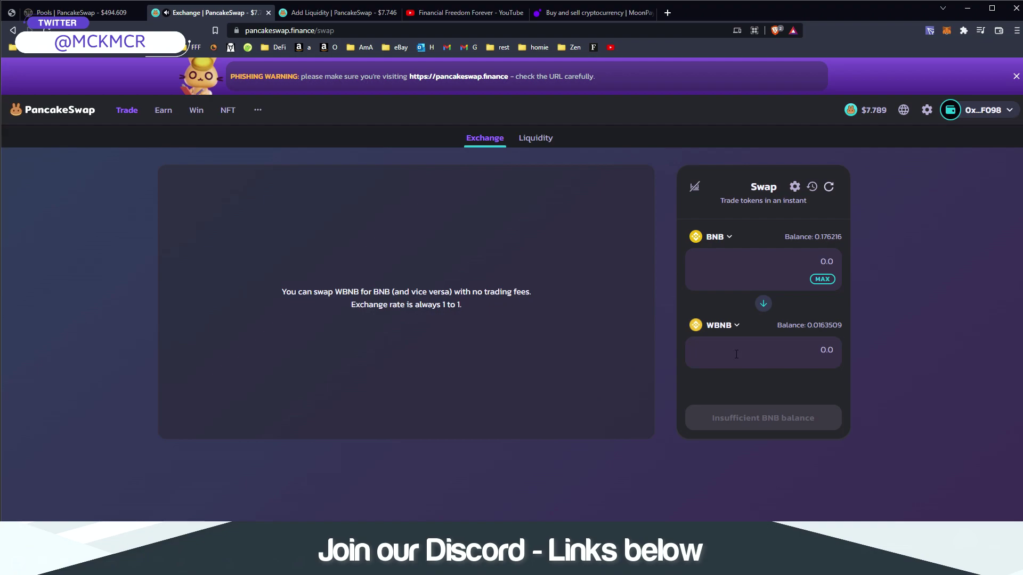
Wrap 0.07 BNB into WBNB and approve the transaction in MetaMask.
left_click(759, 257)
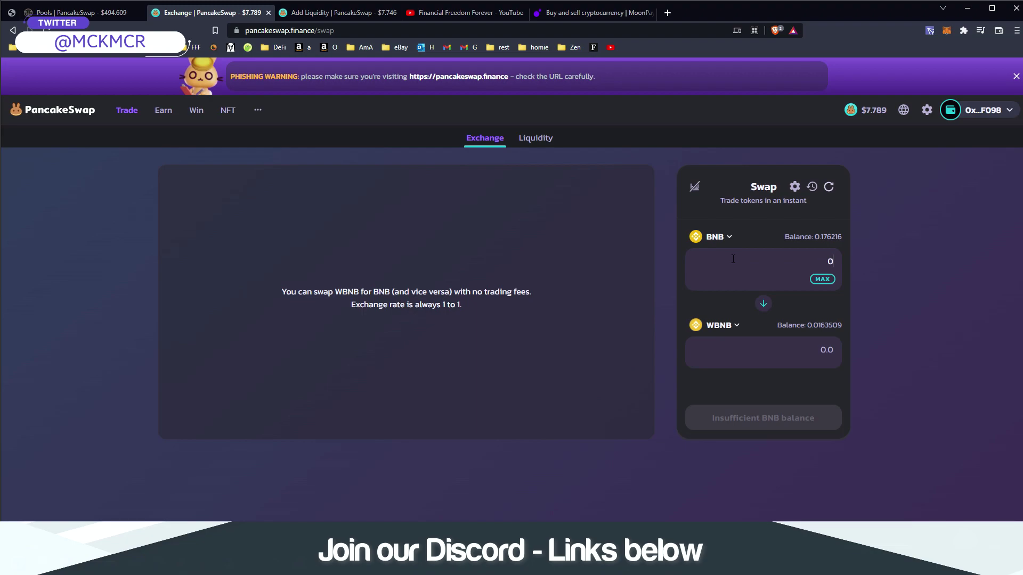
type("0.07")
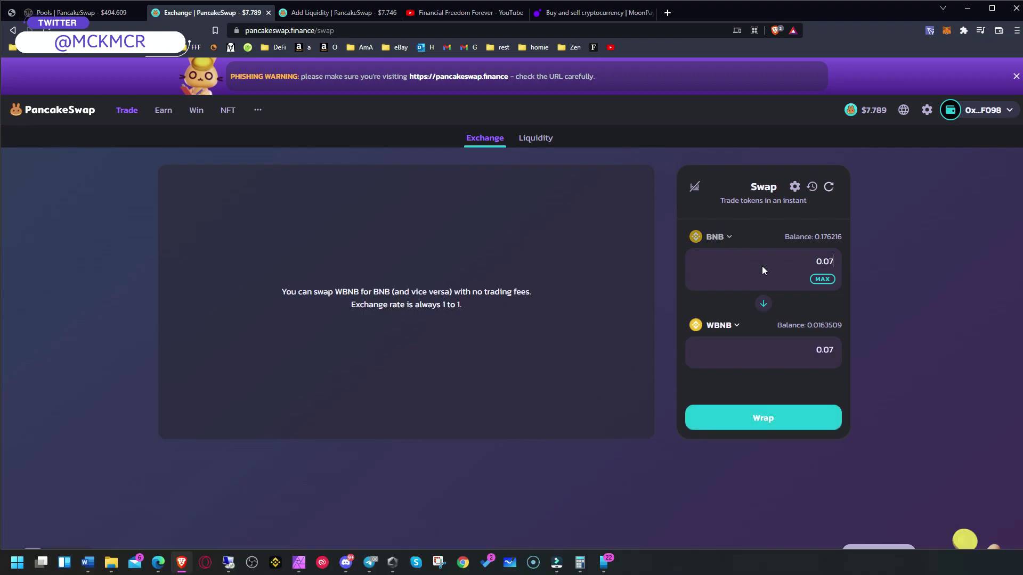
left_click(757, 413)
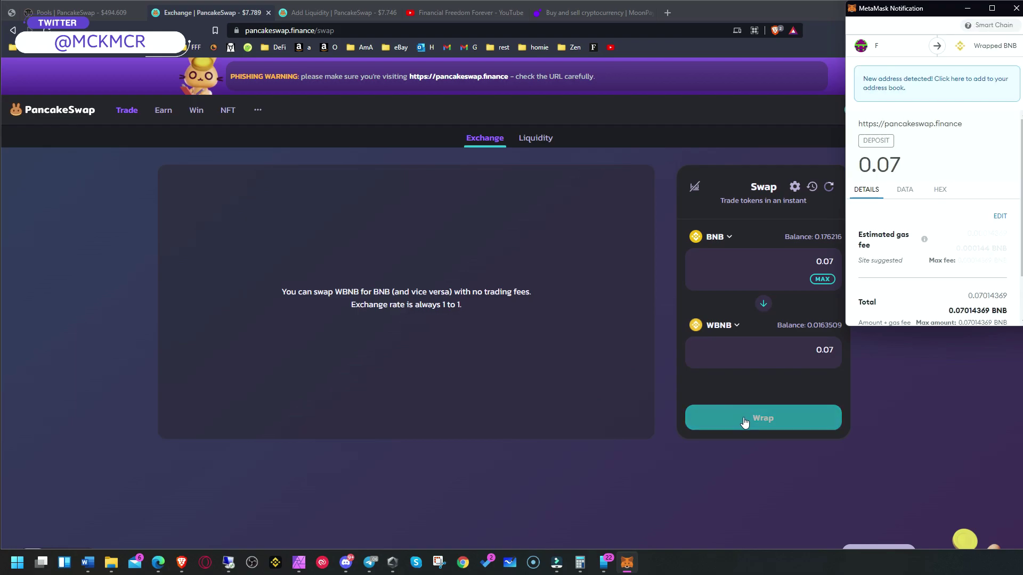
scroll(915, 317, "down", 3)
left_click(970, 305)
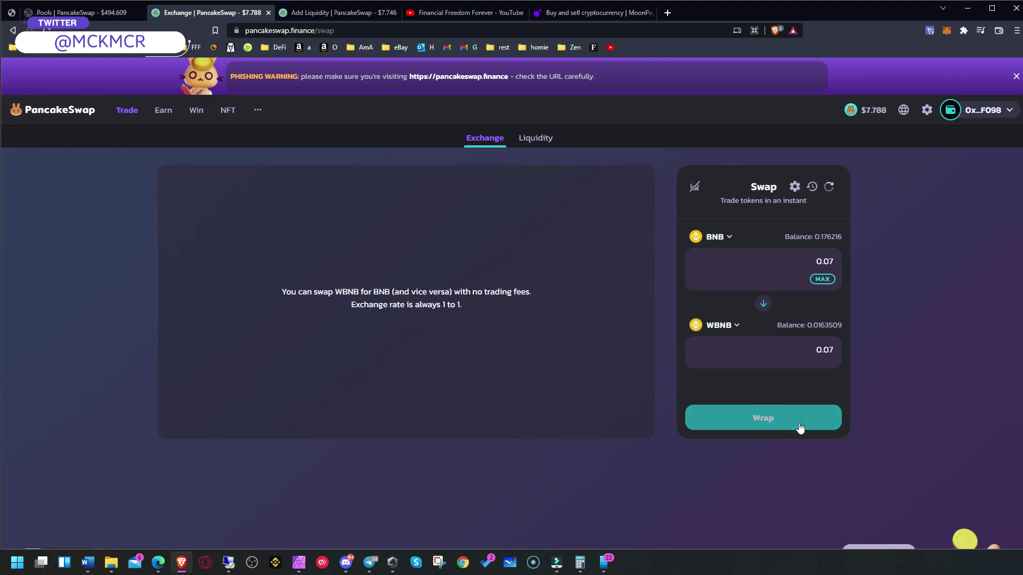
mouse_move(196, 110)
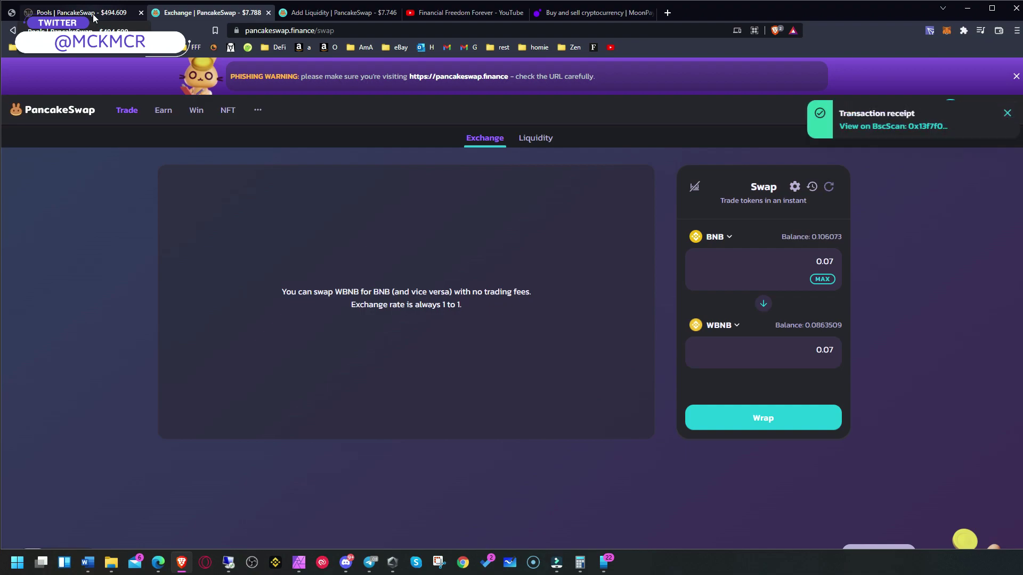
Back in The Animal Farm, check the WBNB pool's stake form, which still shows the outdated balance.
left_click(93, 18)
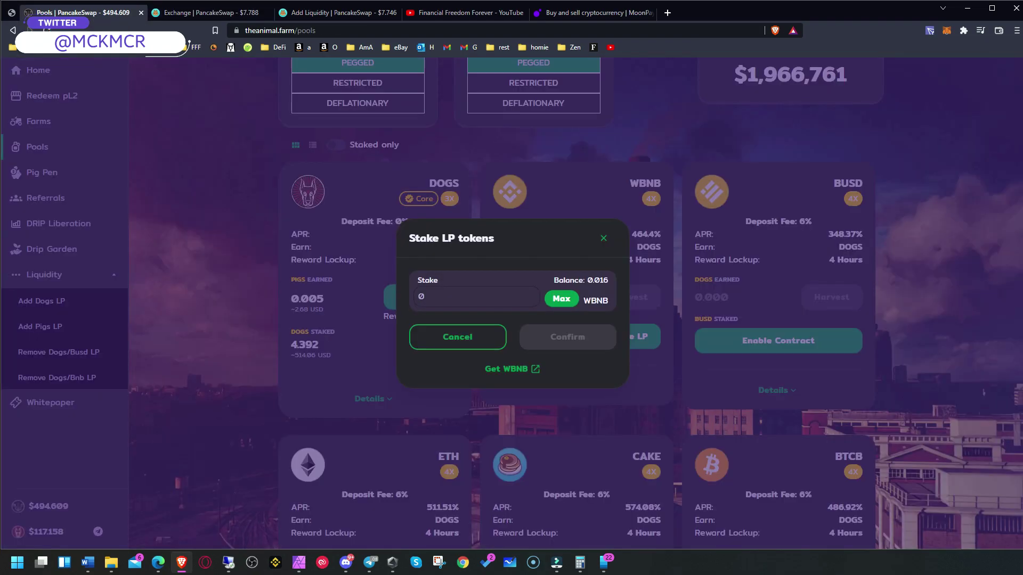
left_click(604, 239)
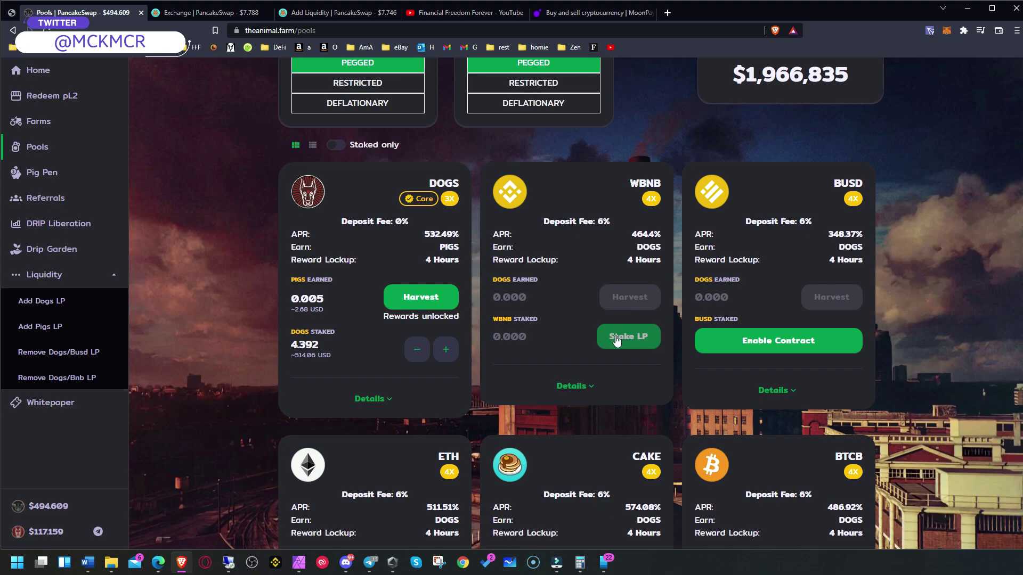
left_click(616, 341)
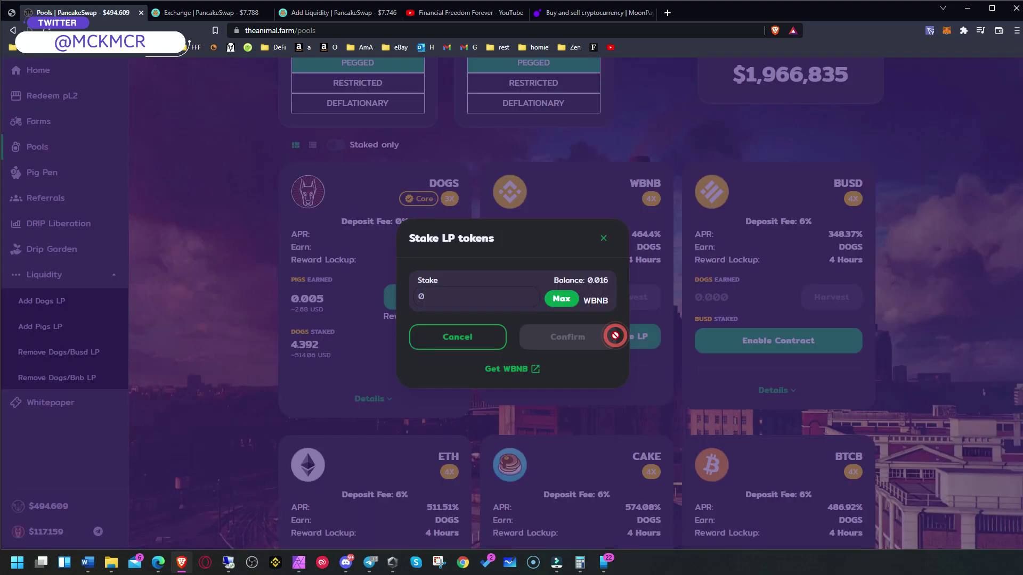
double_click(598, 280)
left_click(210, 13)
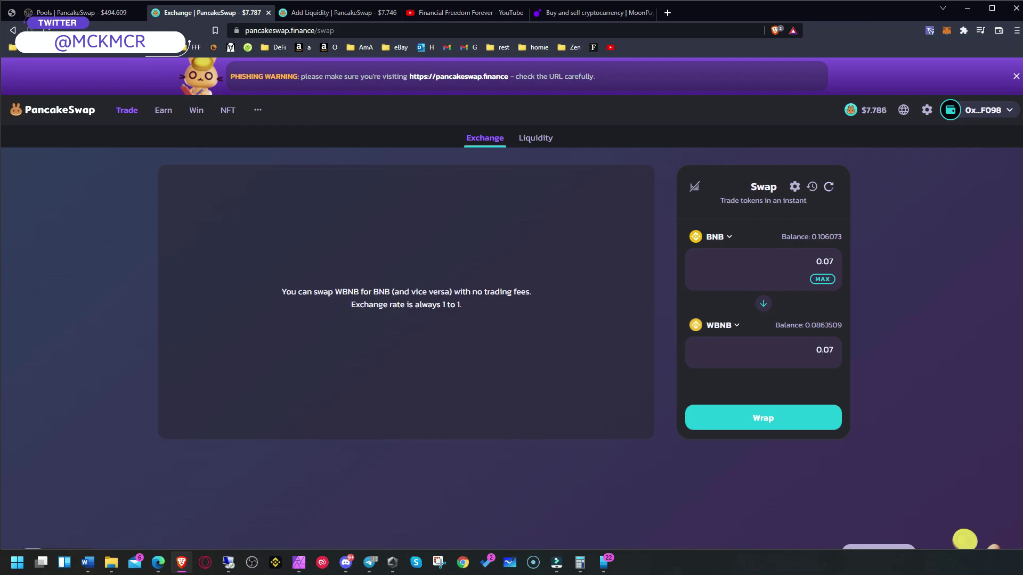
left_click(79, 12)
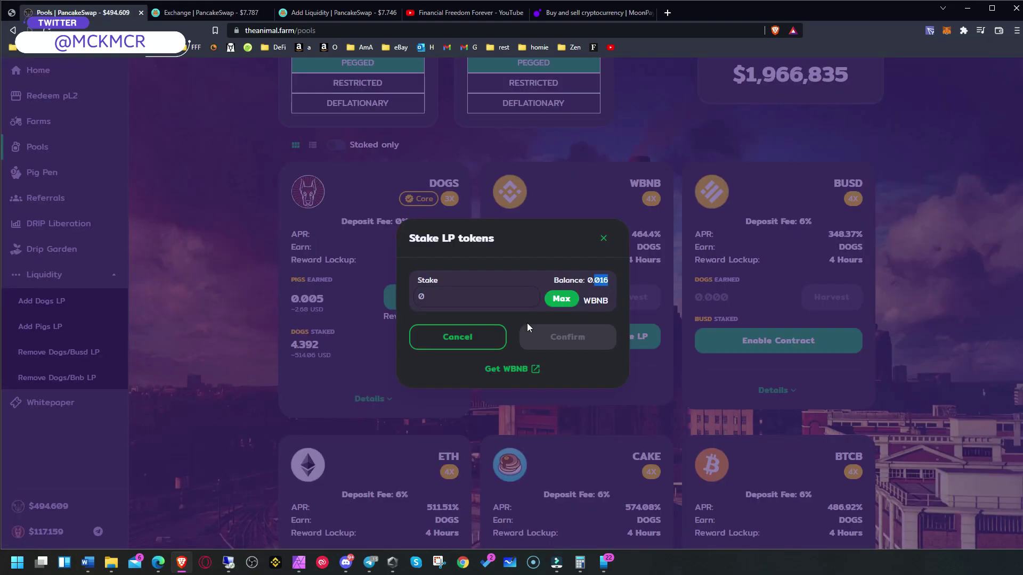
left_click(603, 238)
Reload the pools page and stake the full 0.086 WBNB balance, approving it in MetaMask.
left_click(46, 31)
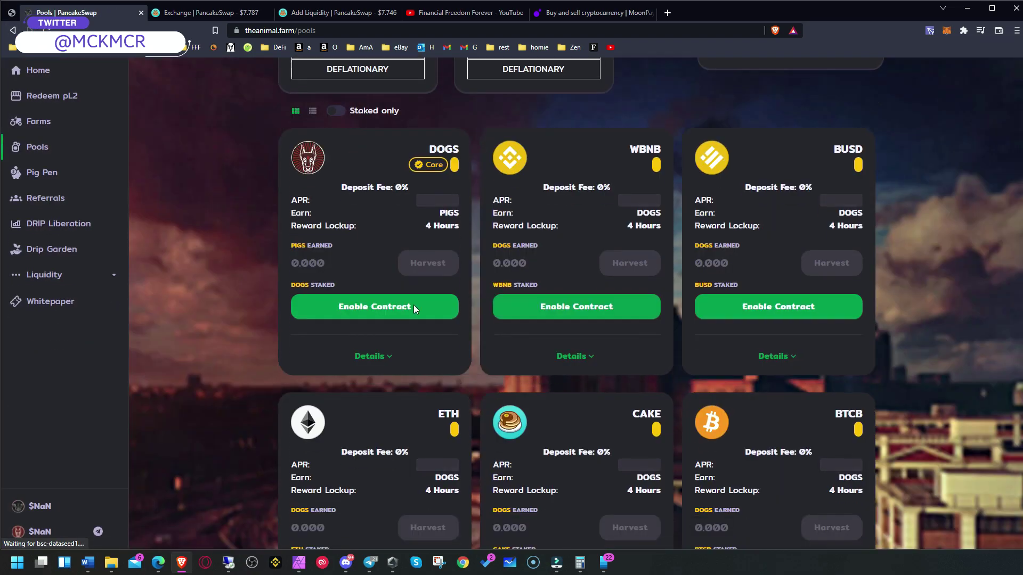
scroll(529, 321, "down", 3)
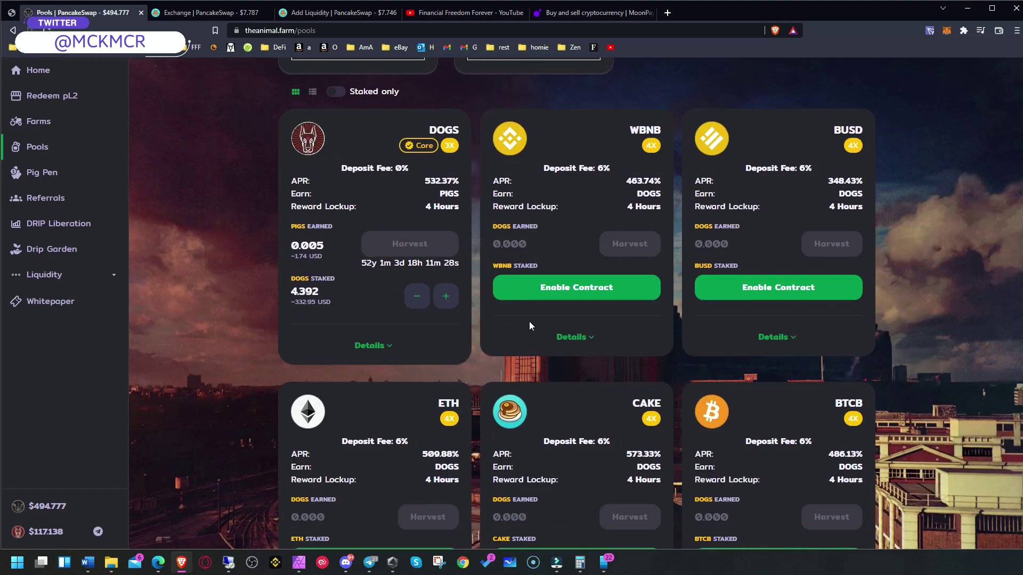
left_click(626, 286)
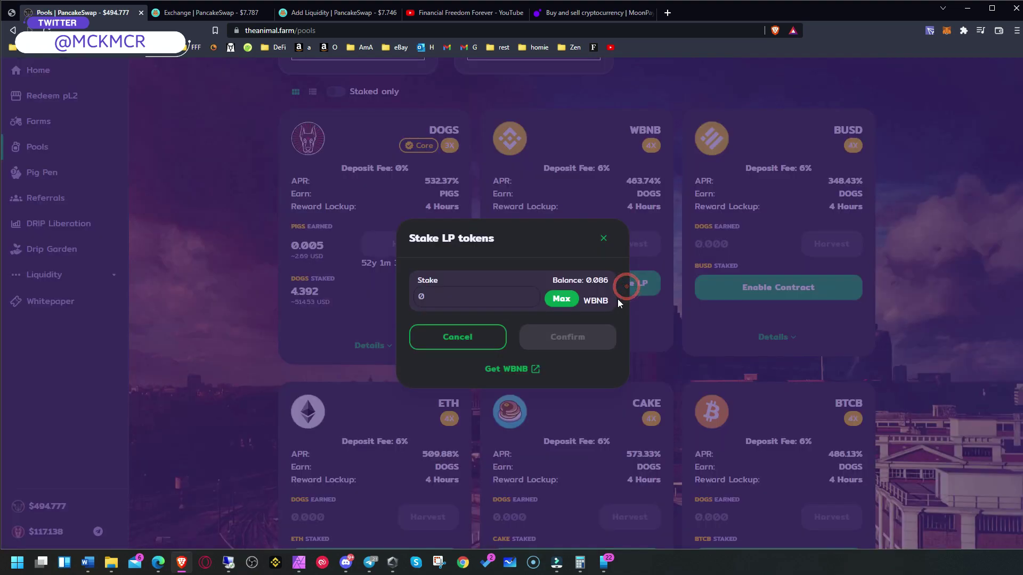
left_click(597, 279)
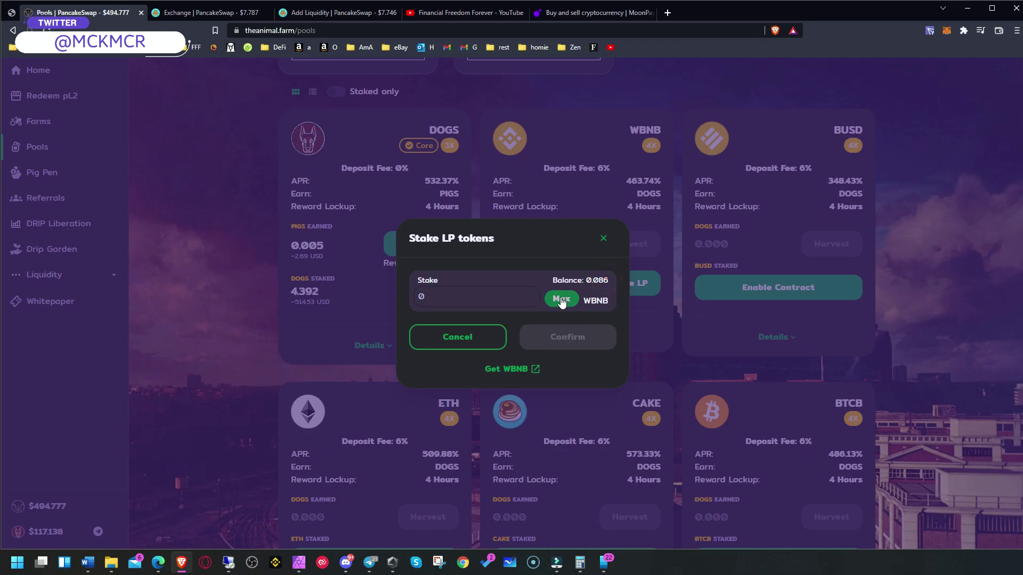
left_click(561, 299)
left_click(567, 339)
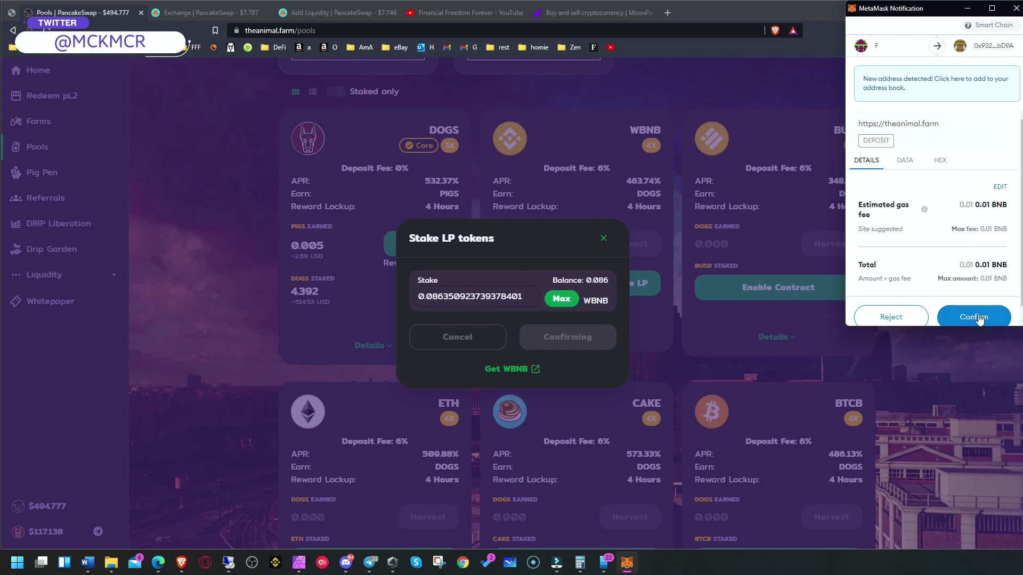
left_click(976, 318)
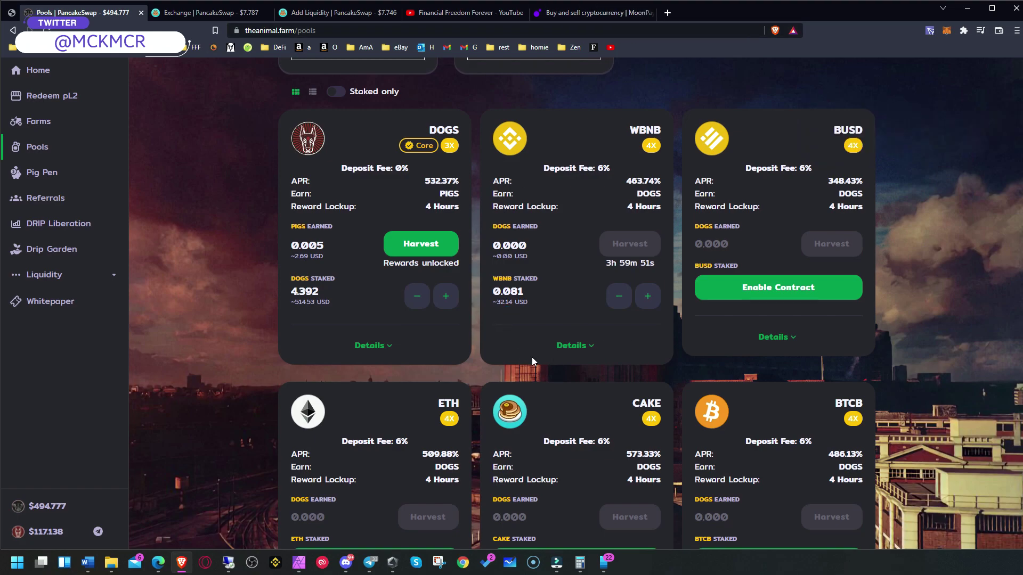
Point out the new WBNB staked amount worth 32.14 USD and the DOGS earned value.
scroll(532, 357, "up", 2)
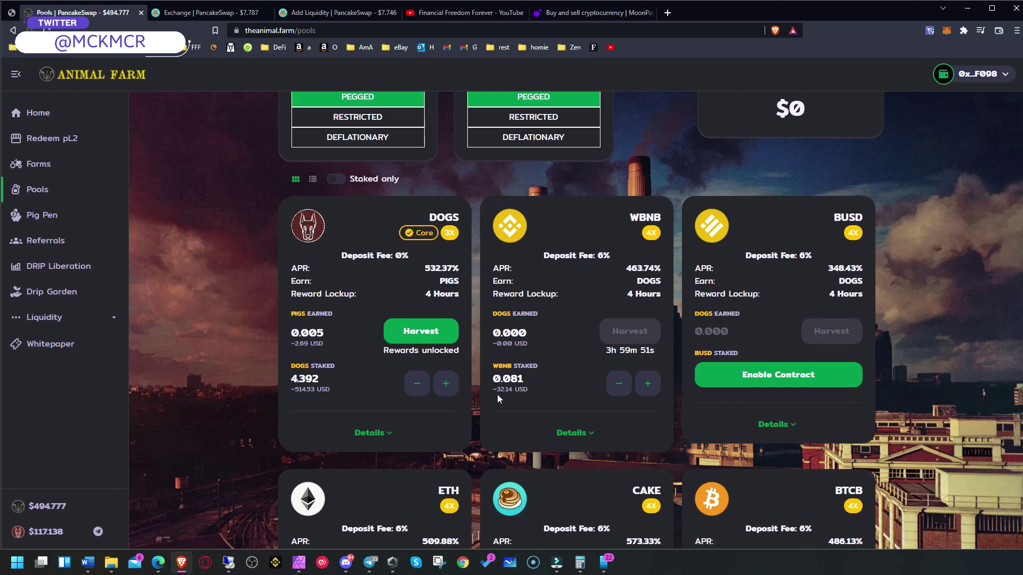
left_click_drag(495, 378, 528, 389)
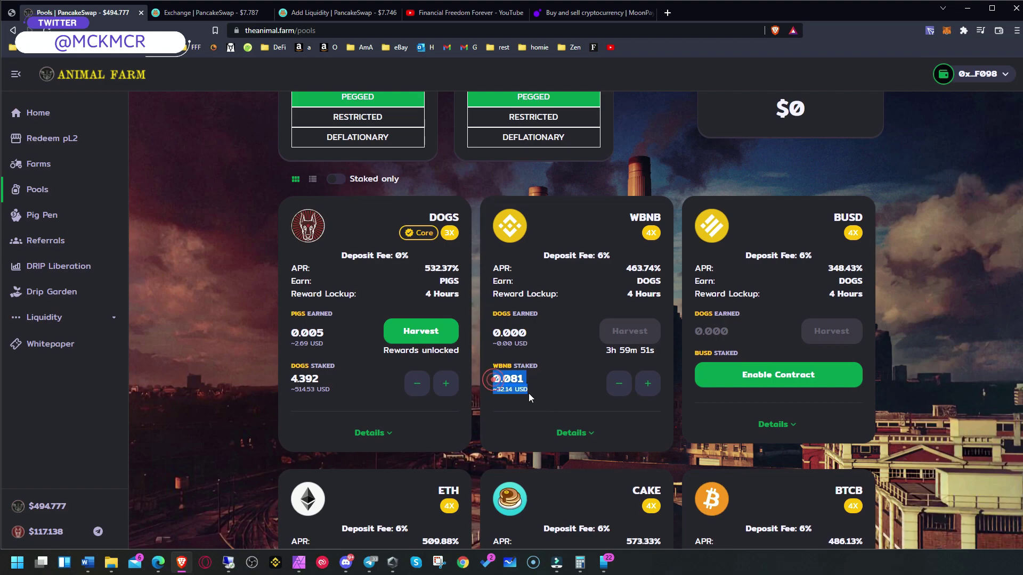
left_click(498, 387)
double_click(498, 388)
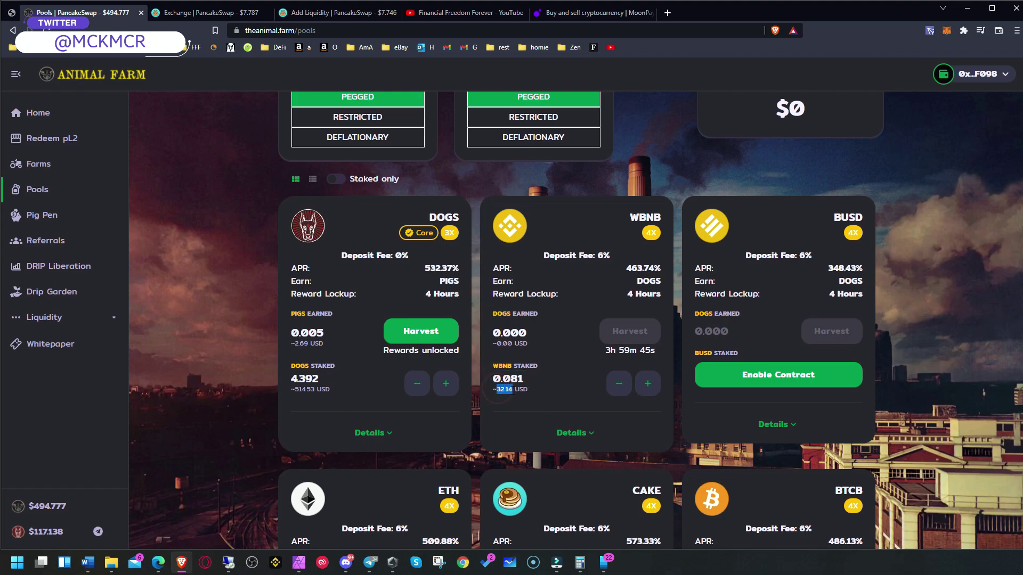
triple_click(537, 391)
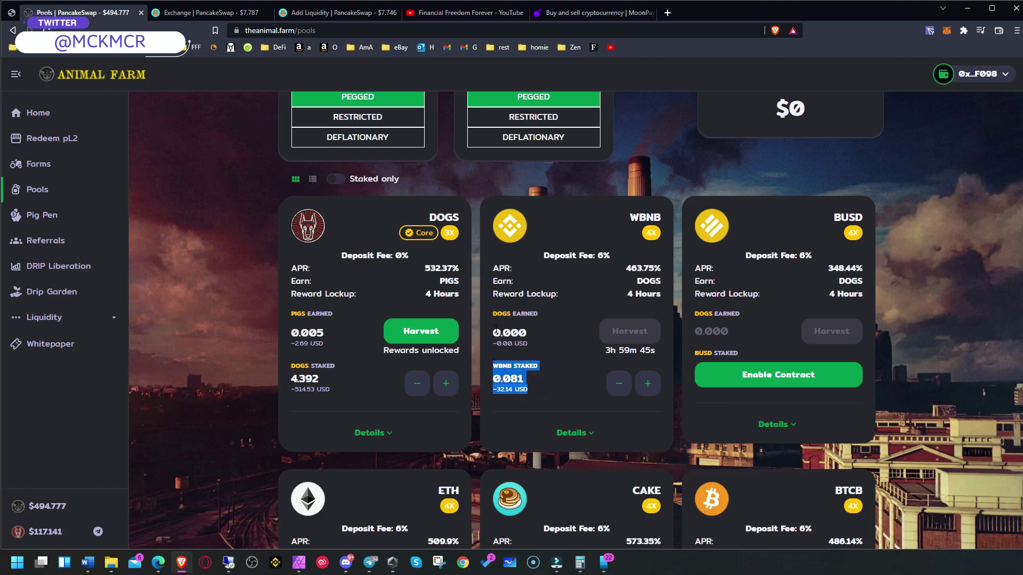
double_click(496, 332)
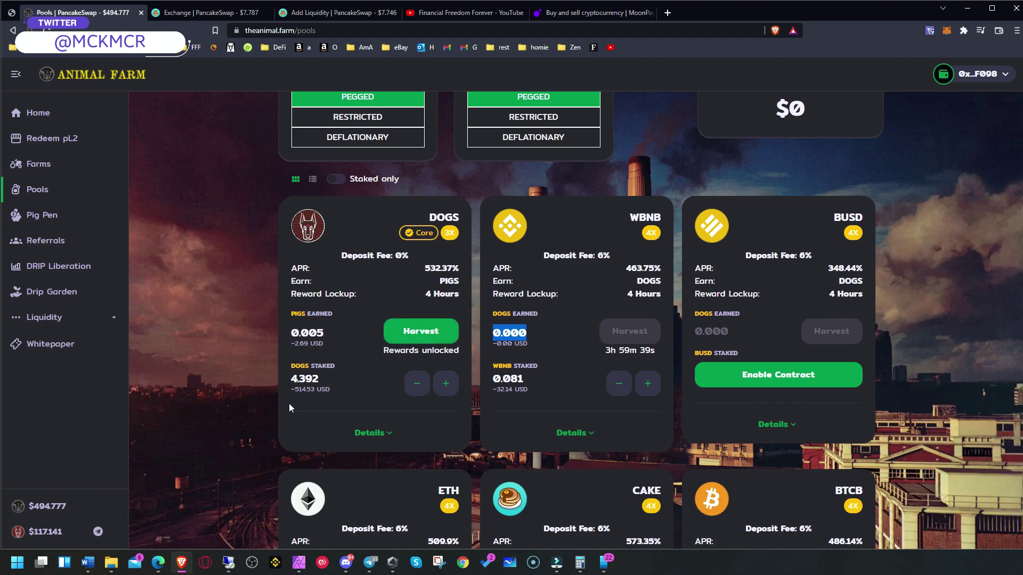
Stake the entire 0.227 DOGS balance in the DOGS pool and approve it in MetaMask.
left_click(446, 384)
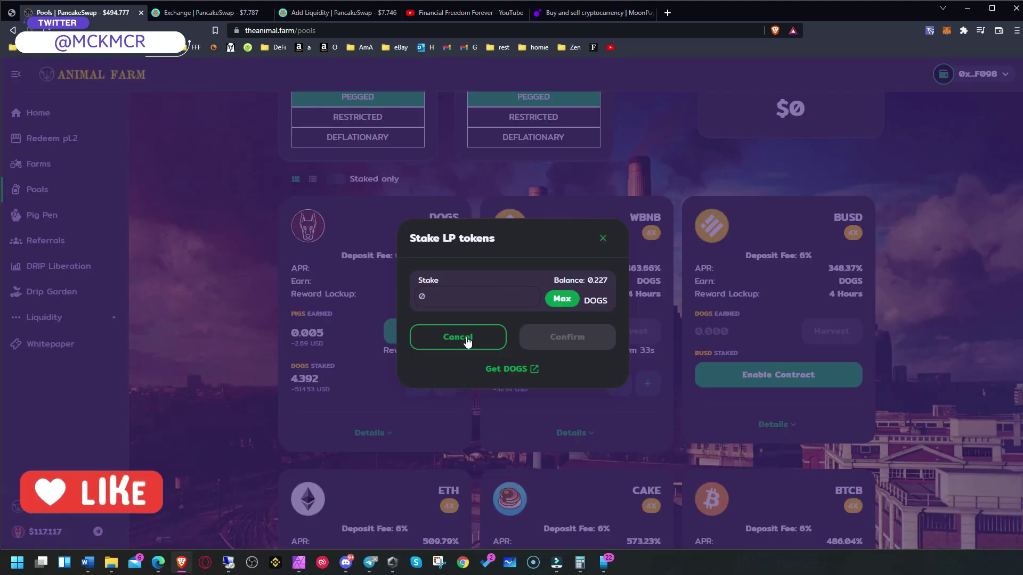
left_click(564, 300)
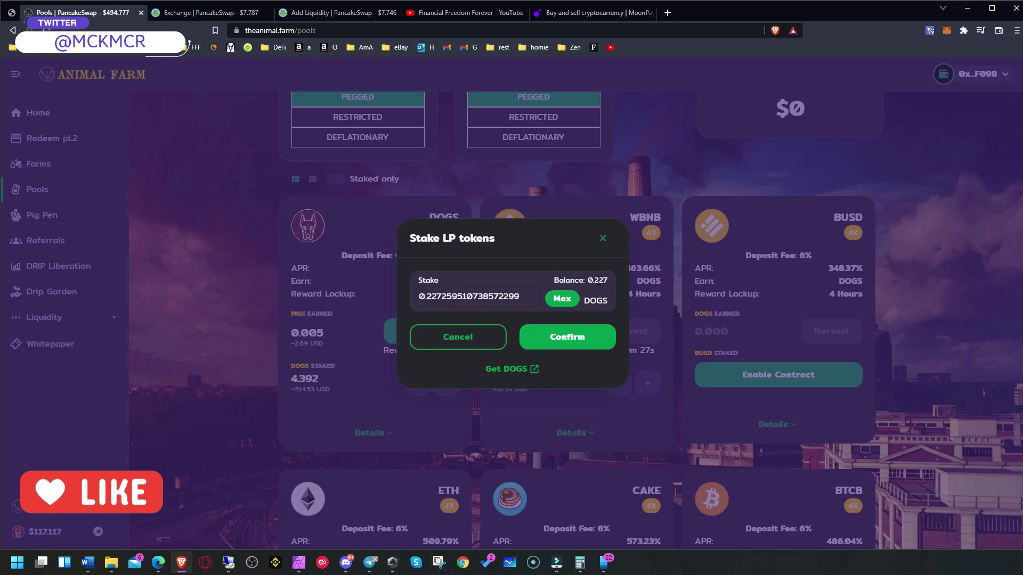
left_click(578, 342)
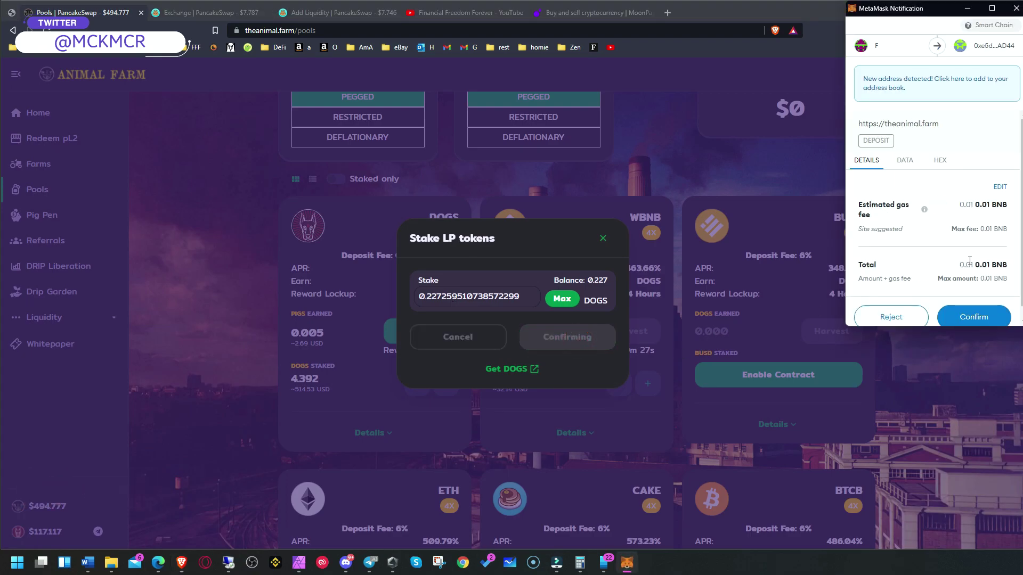
left_click(968, 306)
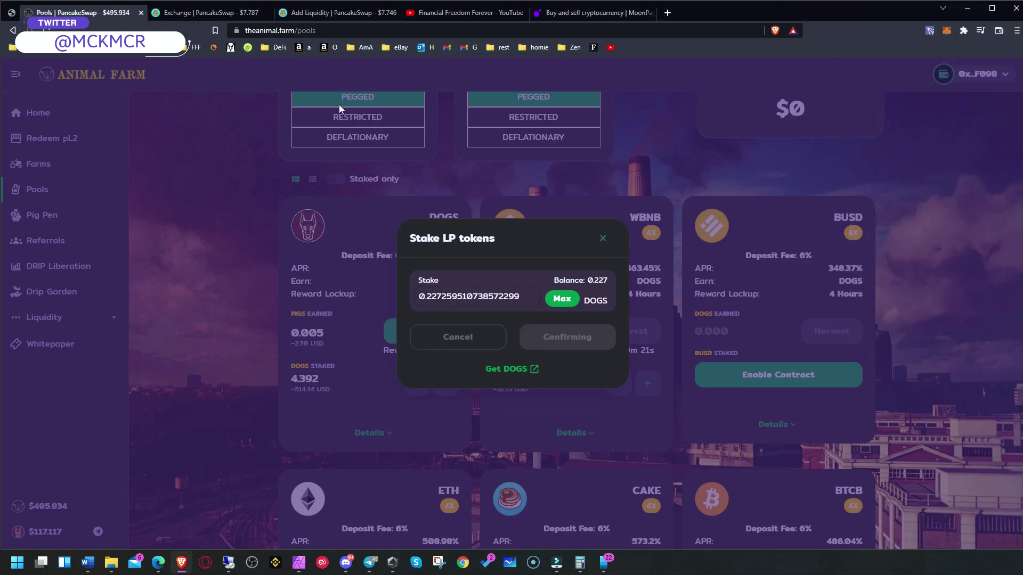
left_click(603, 238)
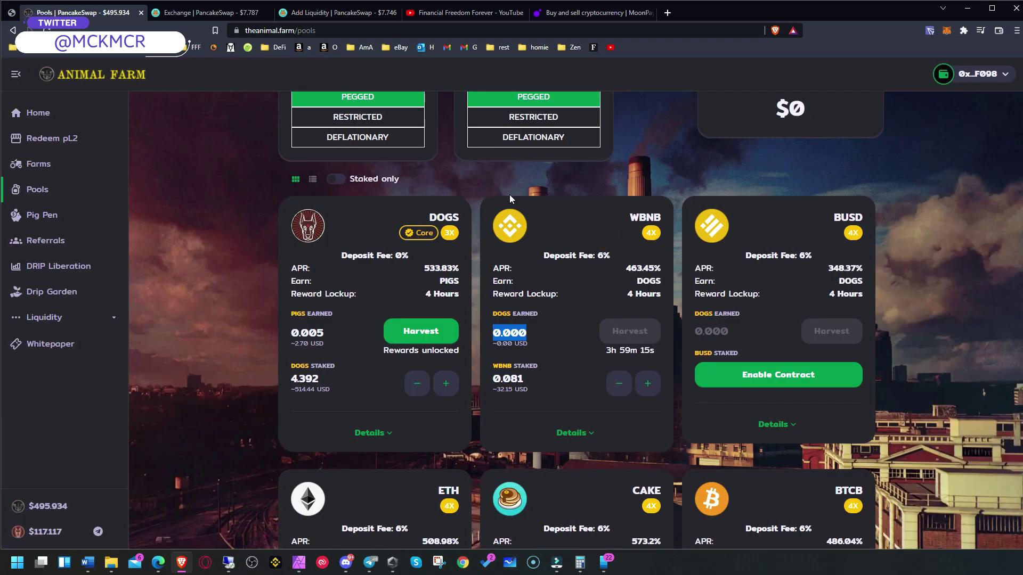
Point out the DOGS pool name and its PIGS EARNED label.
left_click(495, 316)
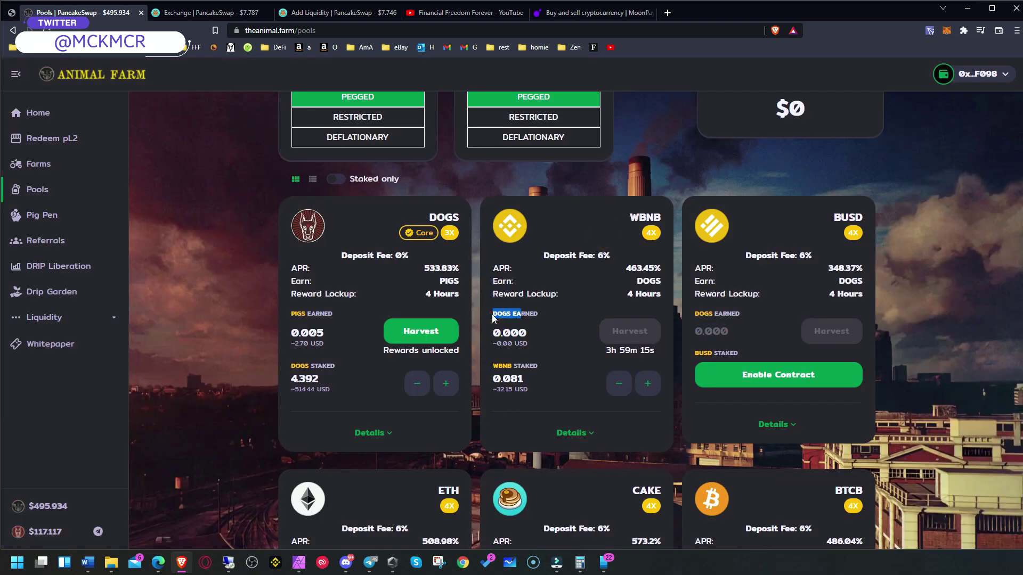
double_click(430, 216)
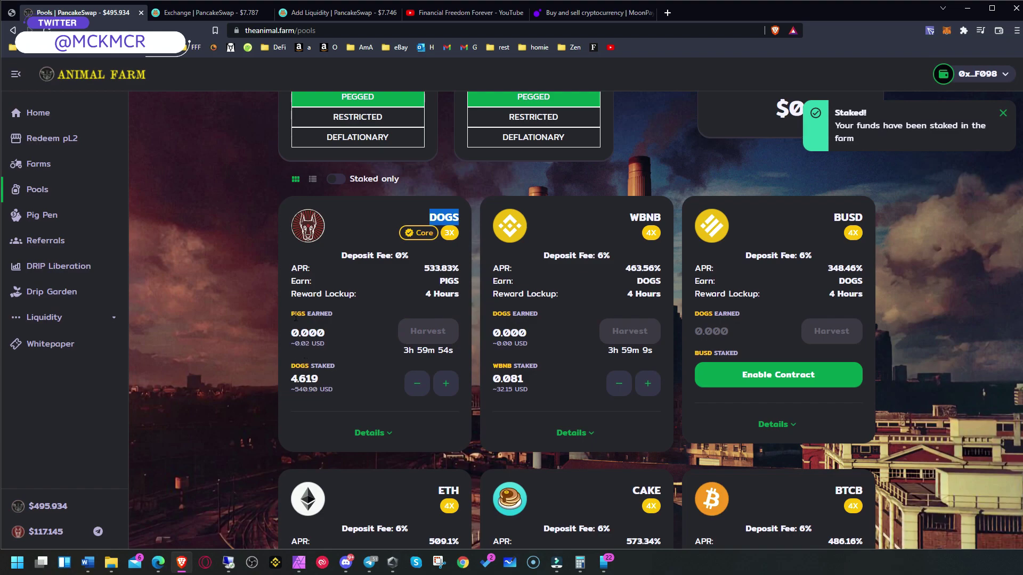
left_click_drag(291, 314, 336, 315)
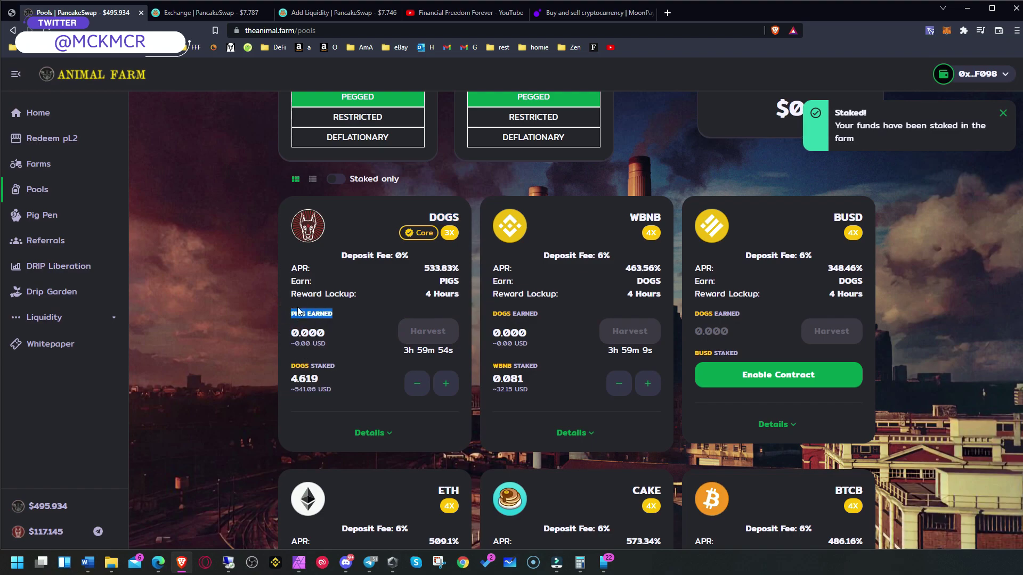
left_click(41, 213)
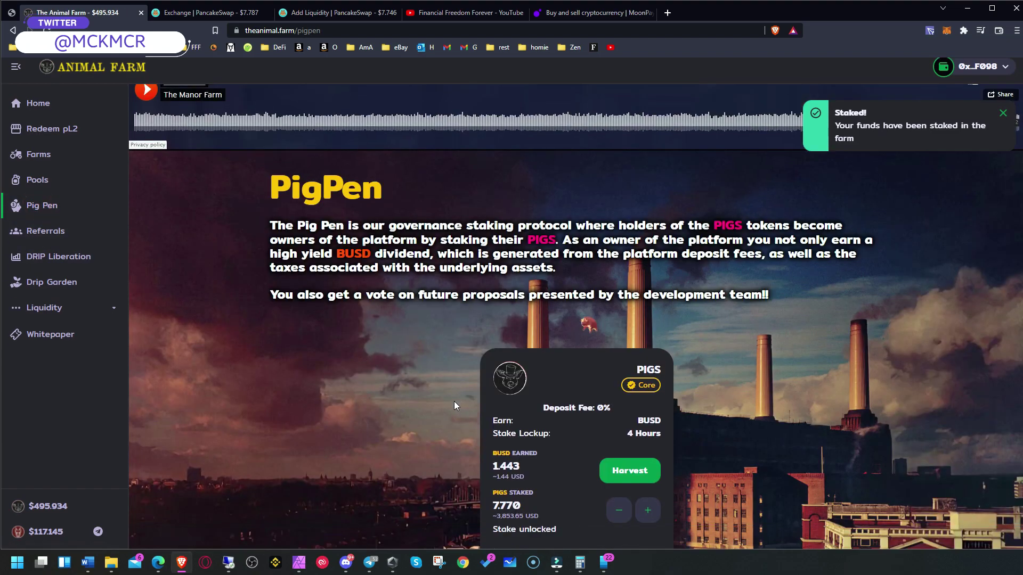
scroll(454, 406, "down", 3)
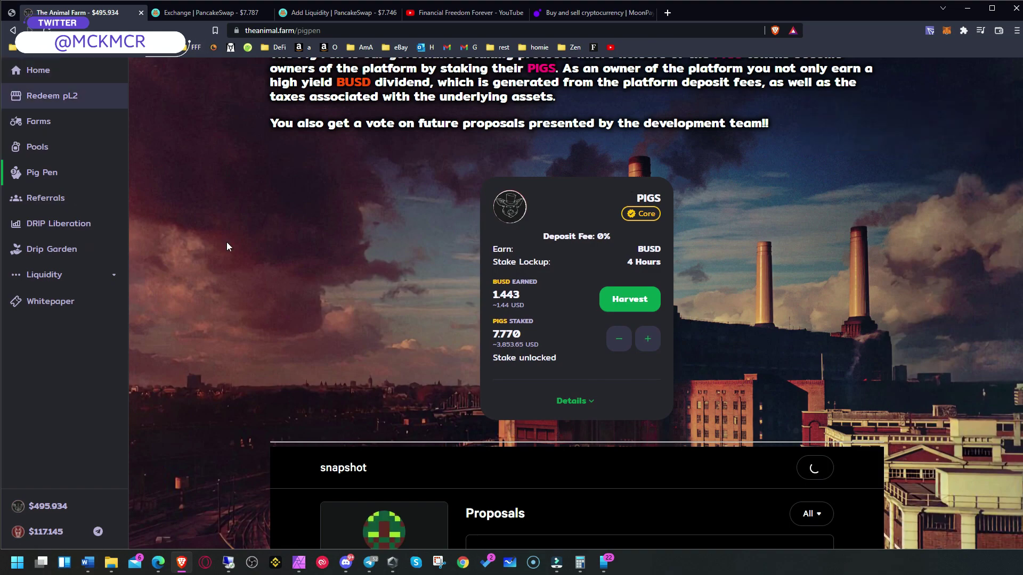
double_click(641, 198)
left_click(652, 341)
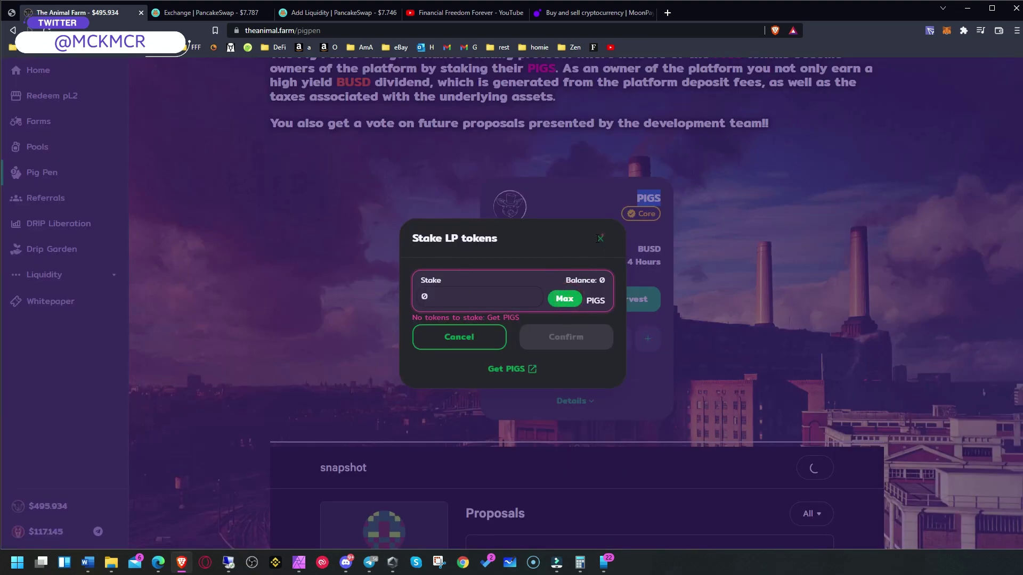
left_click(600, 238)
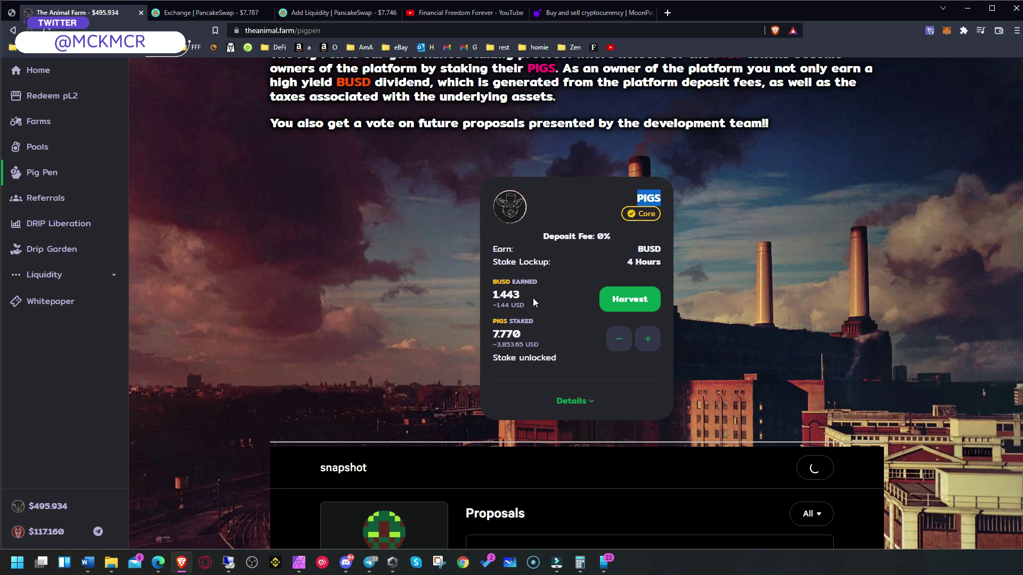
scroll(425, 328, "up", 3)
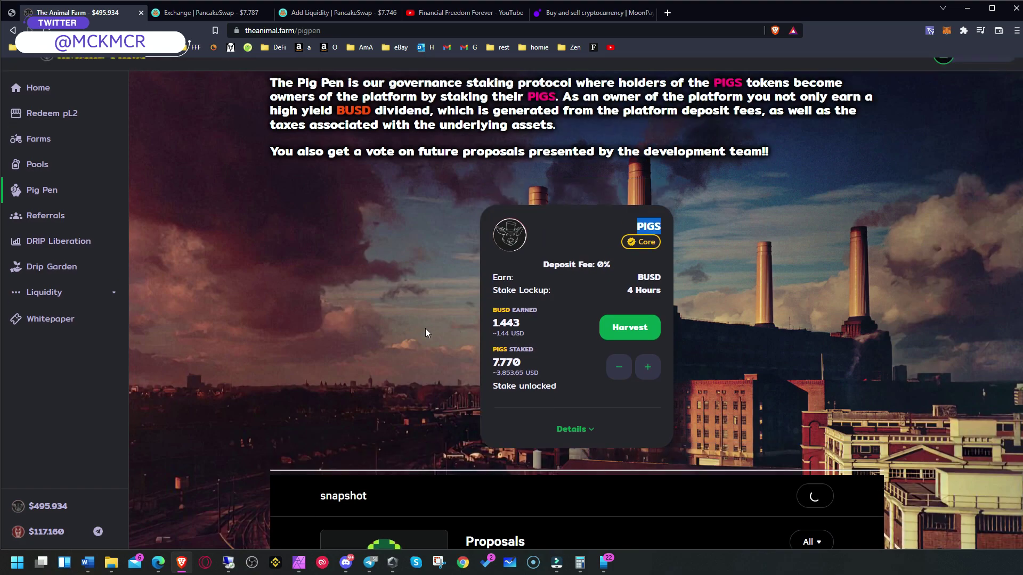
left_click_drag(540, 434, 491, 419)
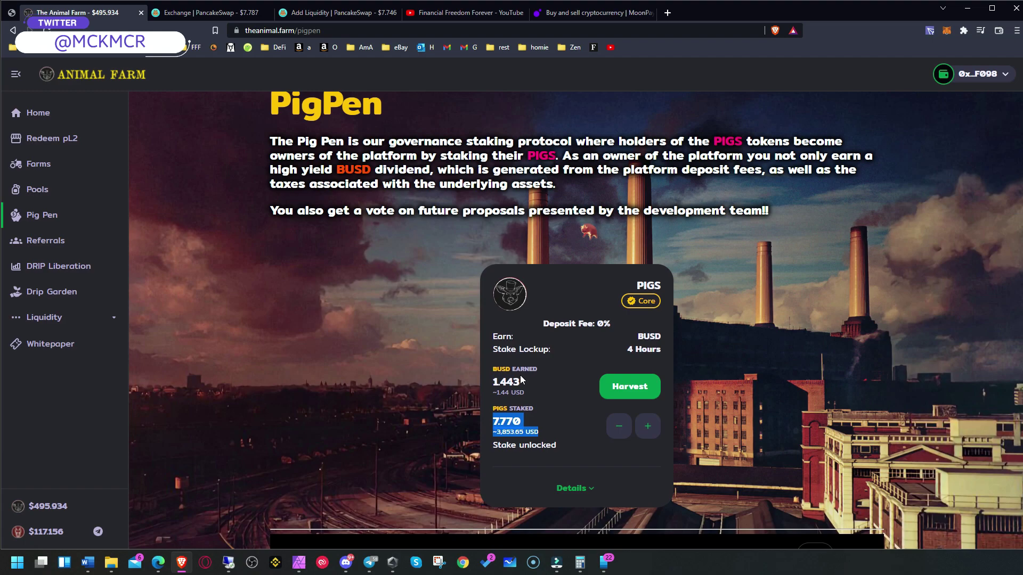
left_click_drag(499, 392, 542, 384)
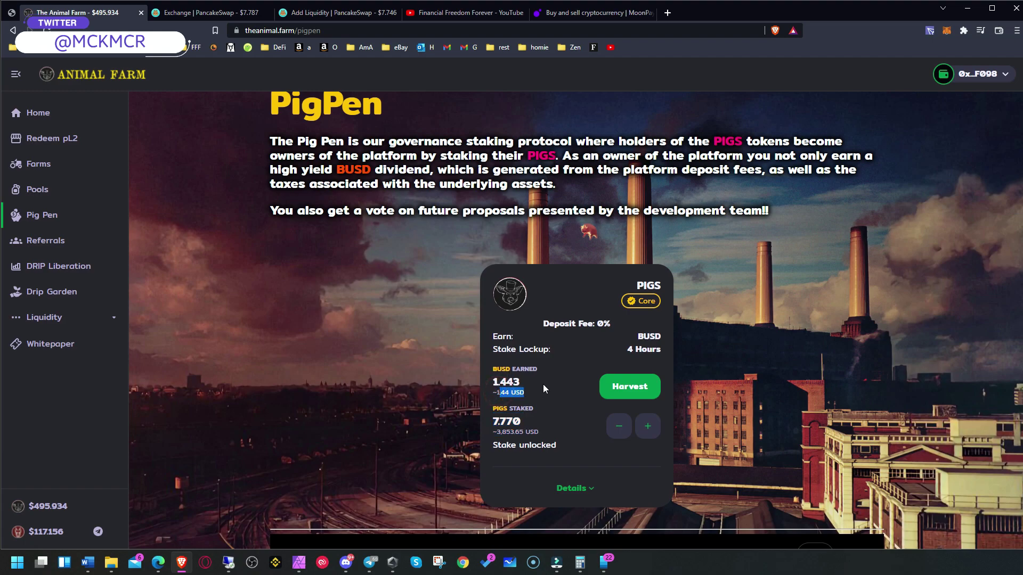
Review the Word checklist's GET BNB BEP20 and STAKE IN POOL steps.
left_click(99, 568)
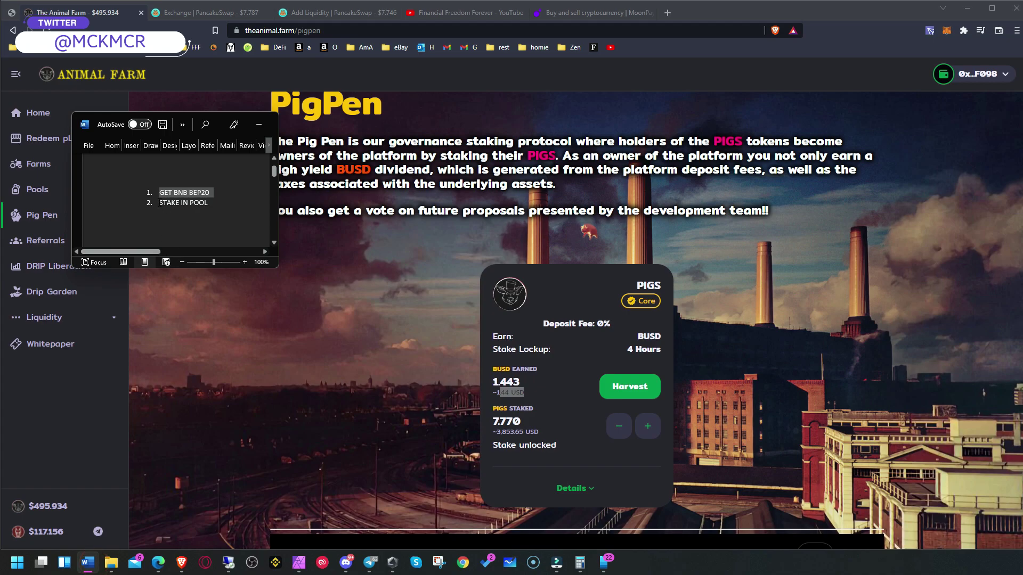
mouse_move(160, 192)
left_mouse_down()
mouse_move(208, 195)
mouse_move(161, 194)
left_mouse_up()
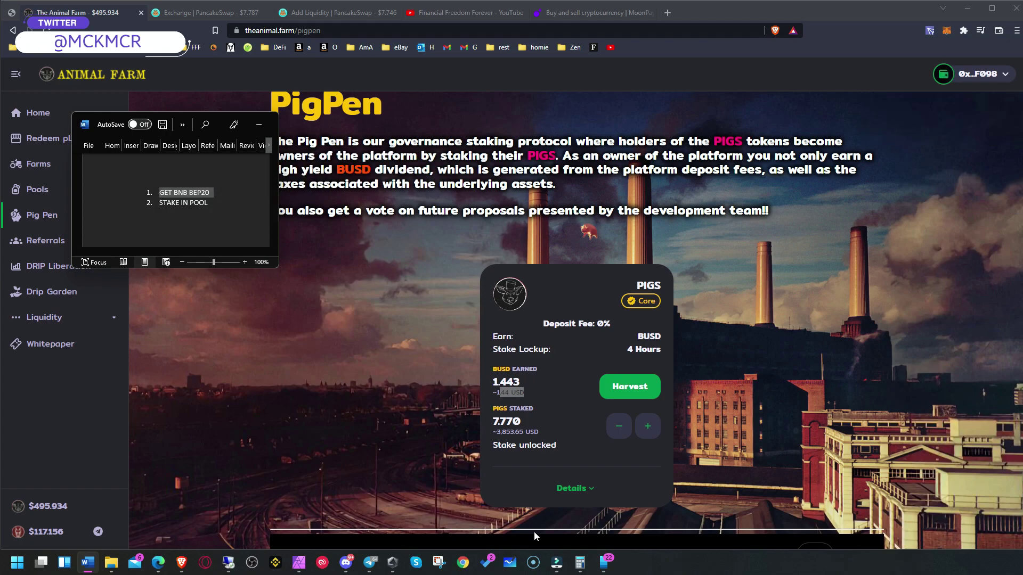
left_click_drag(159, 203, 208, 204)
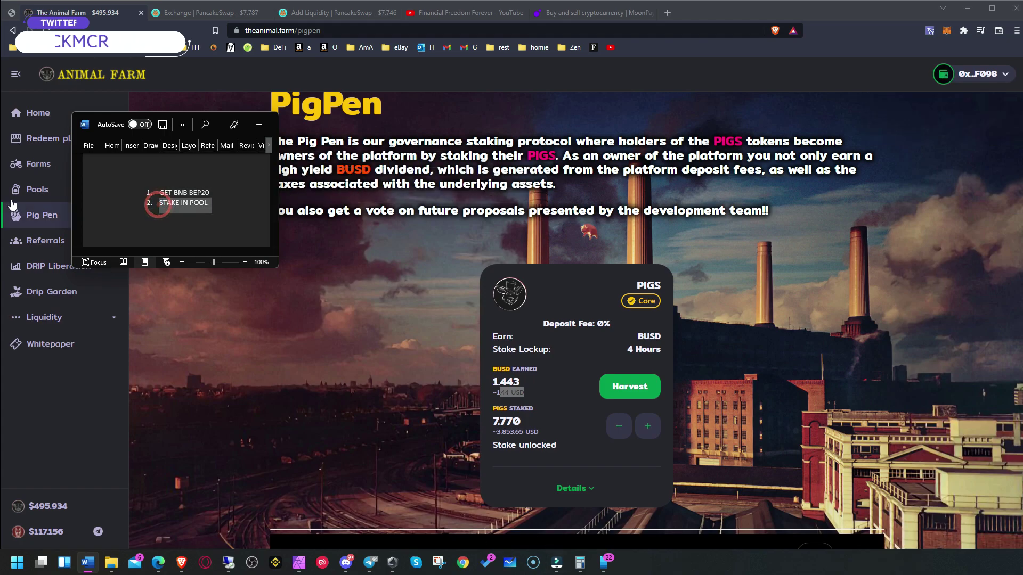
Go from Pools to the Farms page and expand the Liquidity menu.
left_click(38, 192)
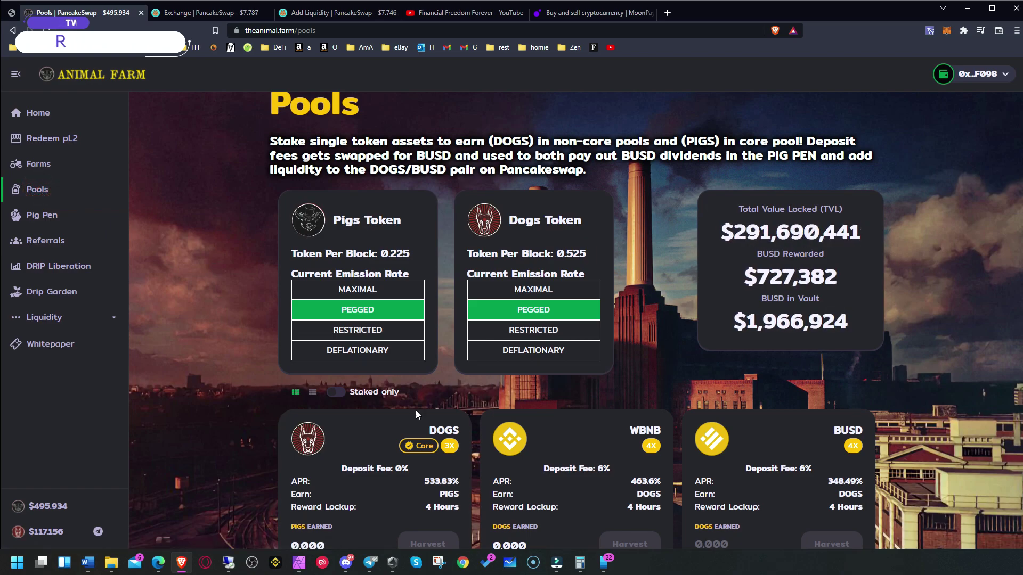
left_click(38, 164)
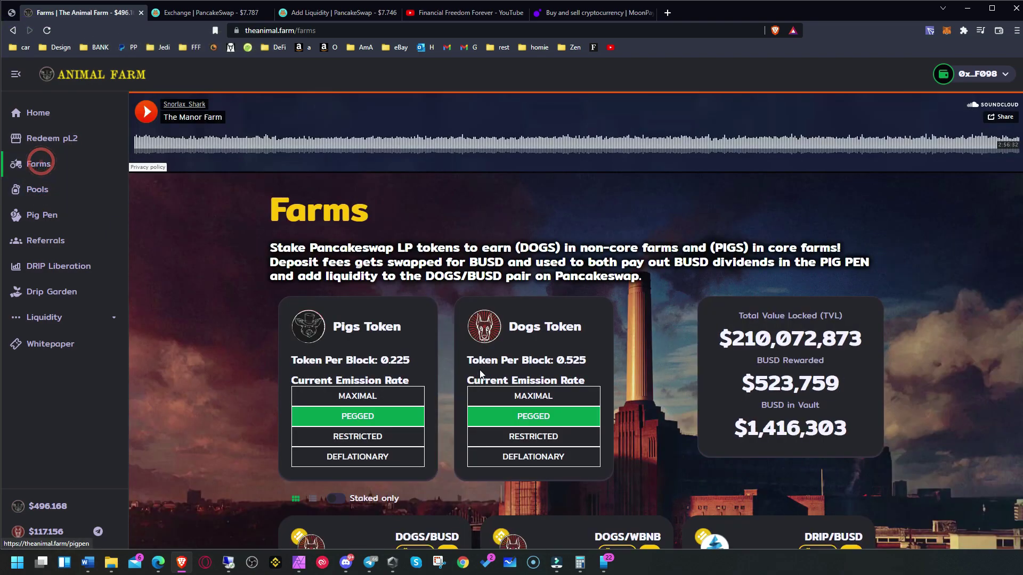
scroll(559, 376, "down", 3)
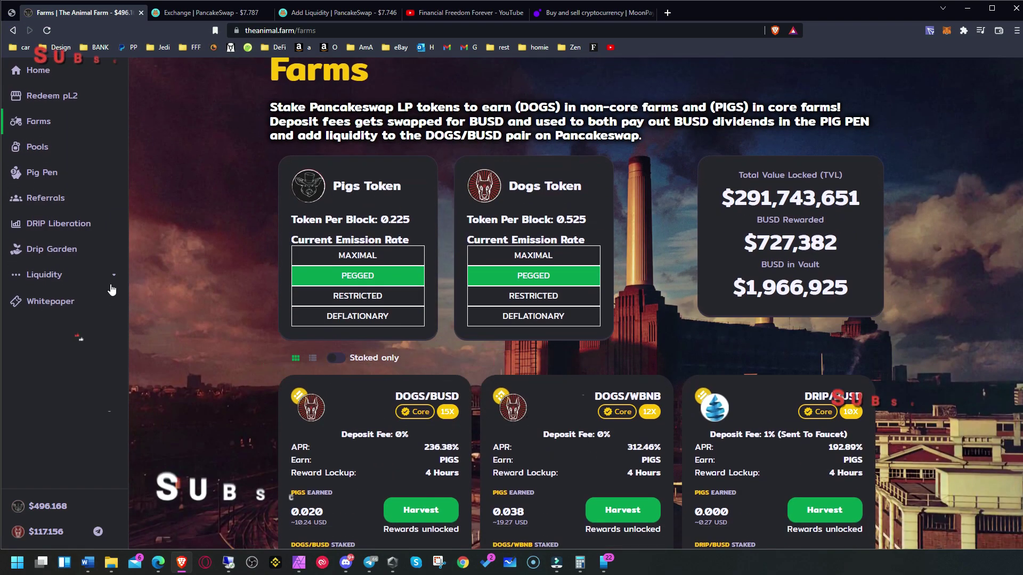
left_click(44, 274)
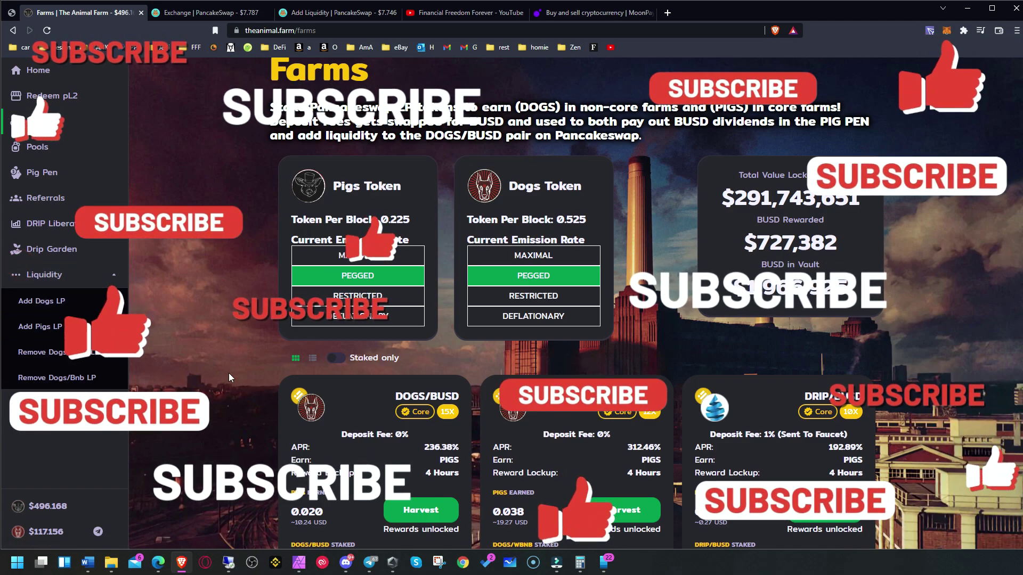